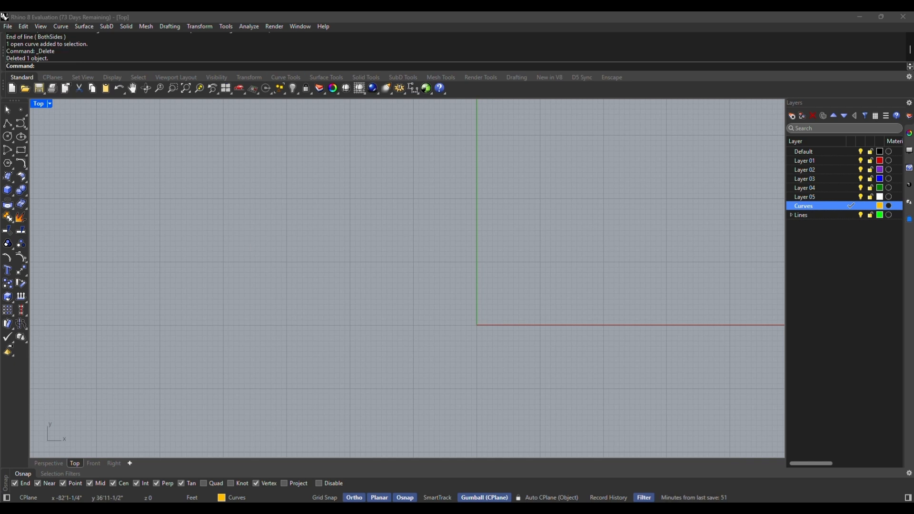
Step: Draw a horizontal single-segment line about 36.5 feet long in the Top view, left of the Y axis and above the X axis
left_click(13, 129)
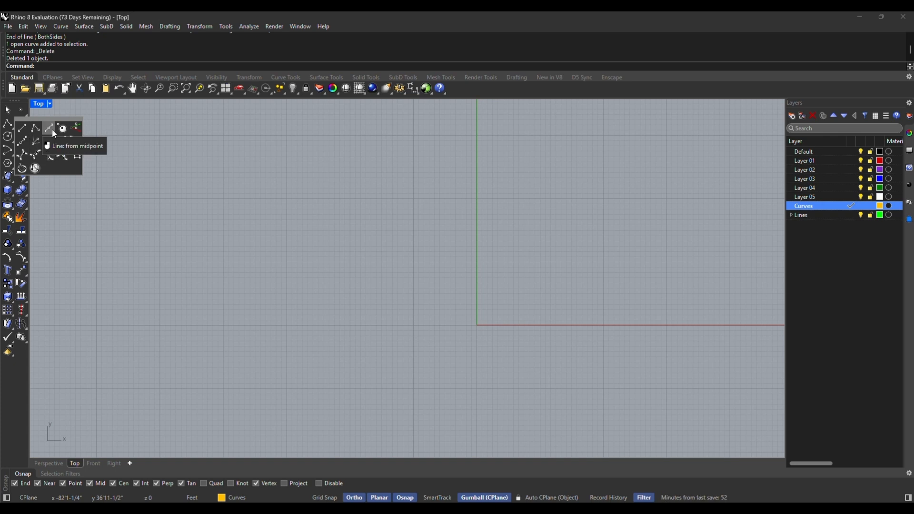
left_click(27, 130)
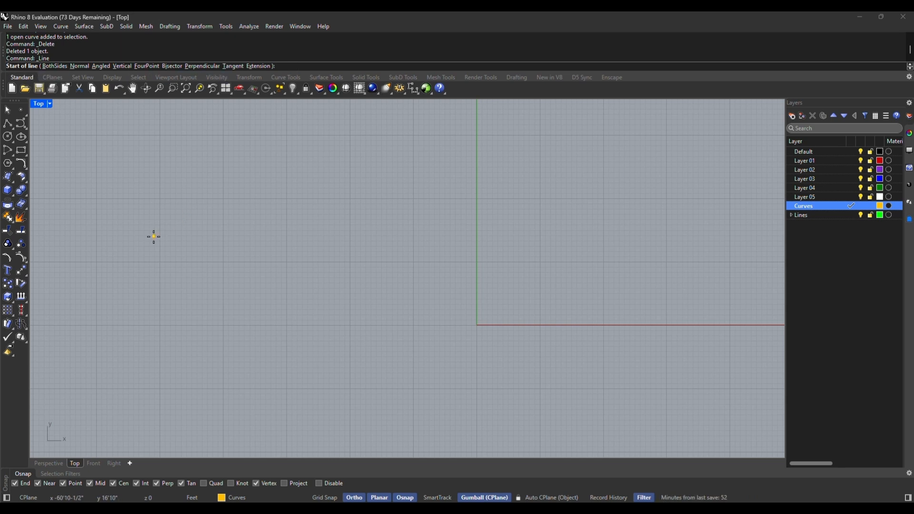
left_click(131, 203)
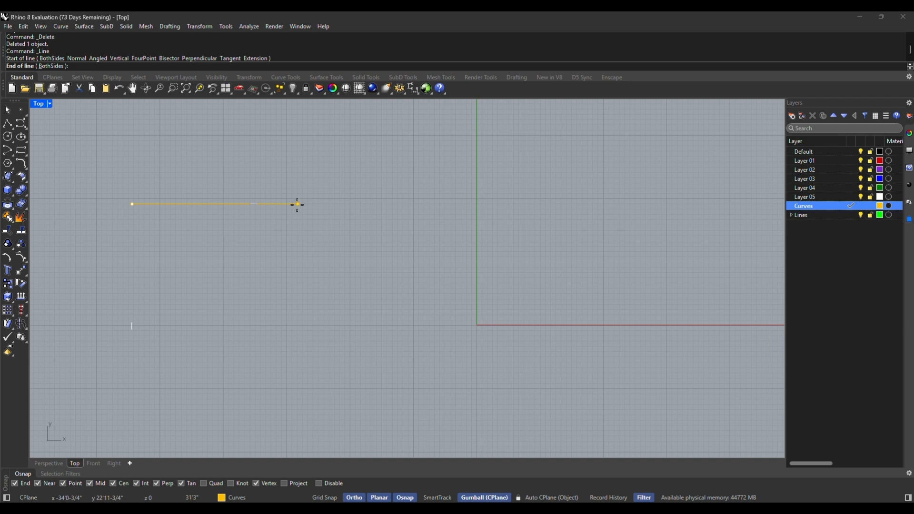
left_click(325, 203)
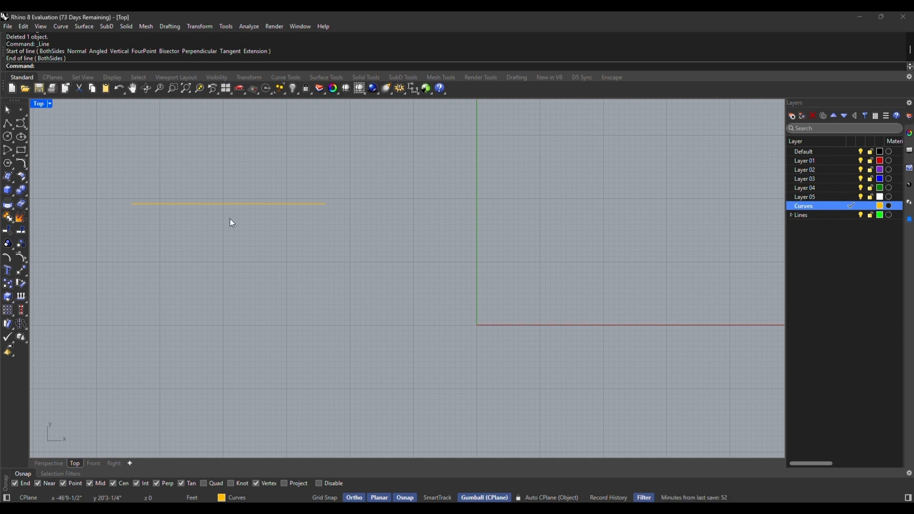
Step: Select the new horizontal line
left_click(222, 204)
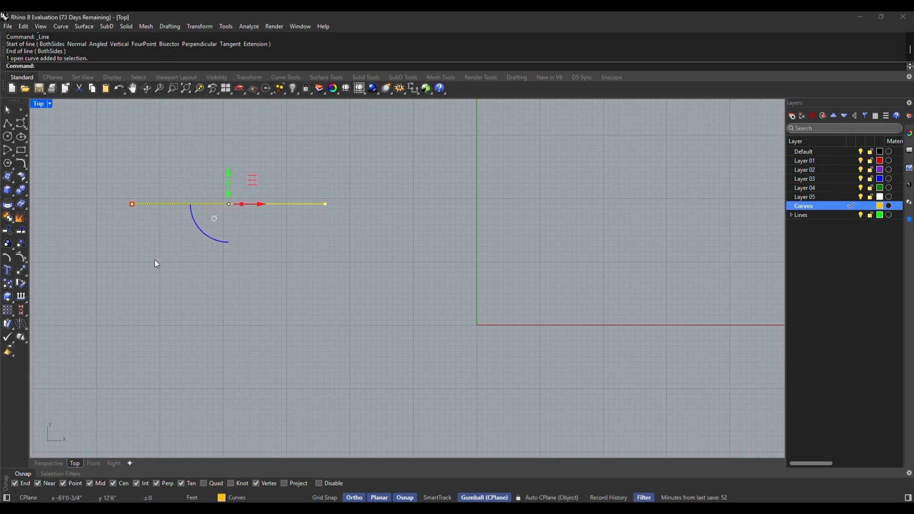
left_click(20, 129)
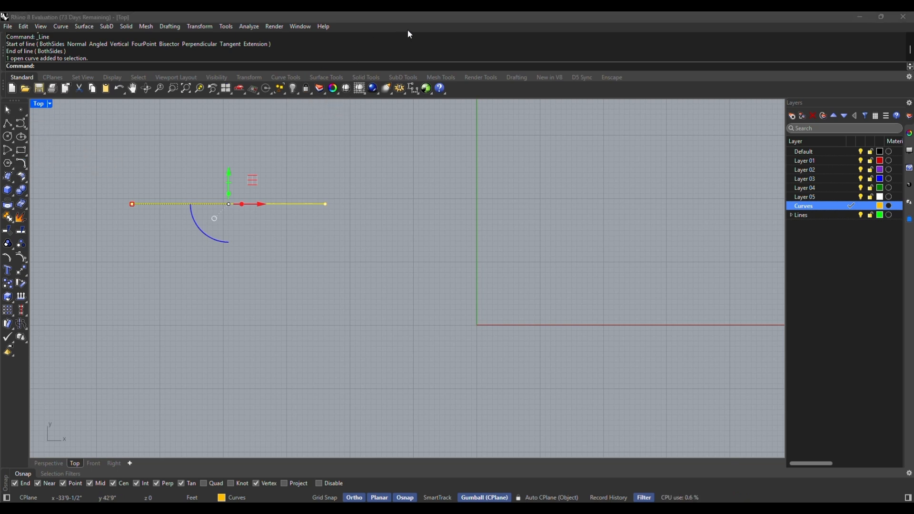
left_click(284, 250)
left_click(231, 204)
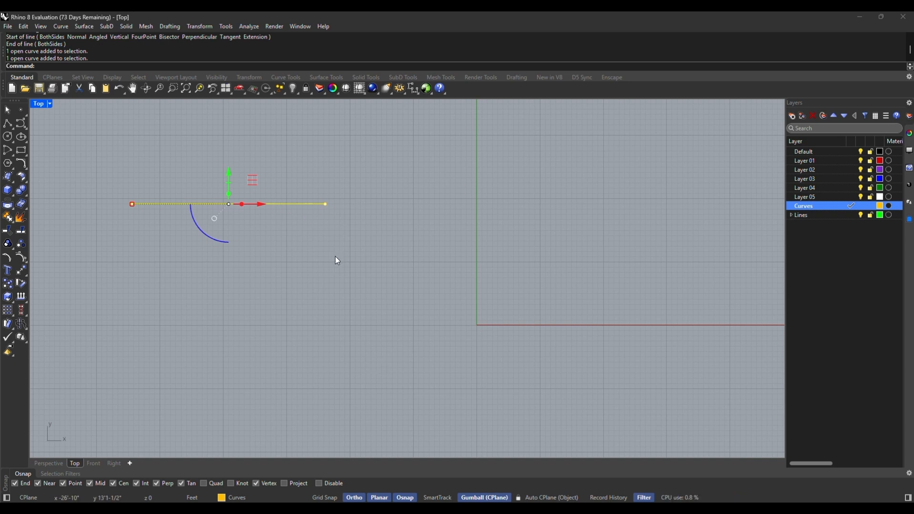
Step: Draw a vertical line downward from the right endpoint of the horizontal line, ending a little below the X axis level
right_click(327, 213)
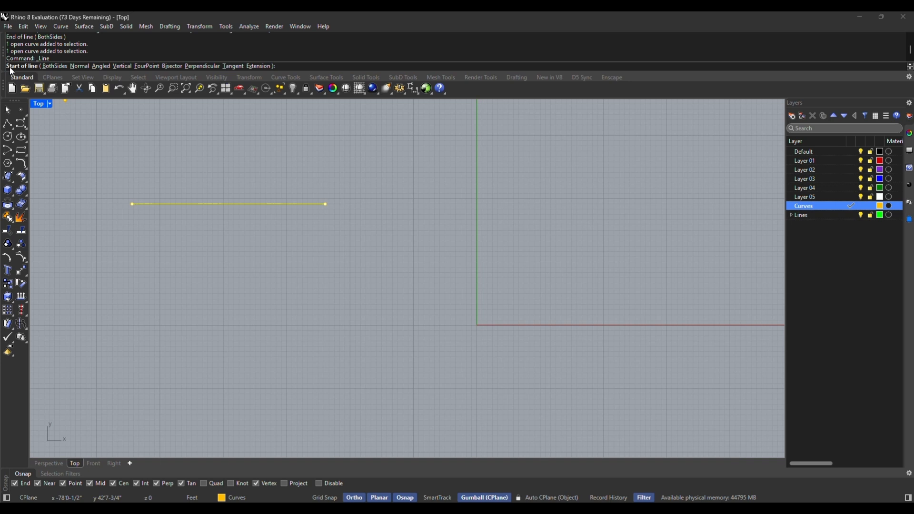
left_click(328, 204)
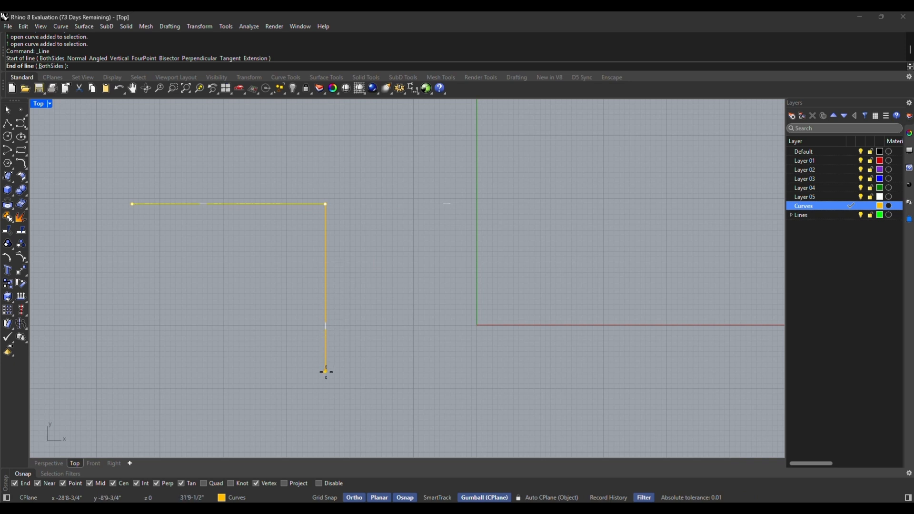
left_click(325, 347)
key("Escape")
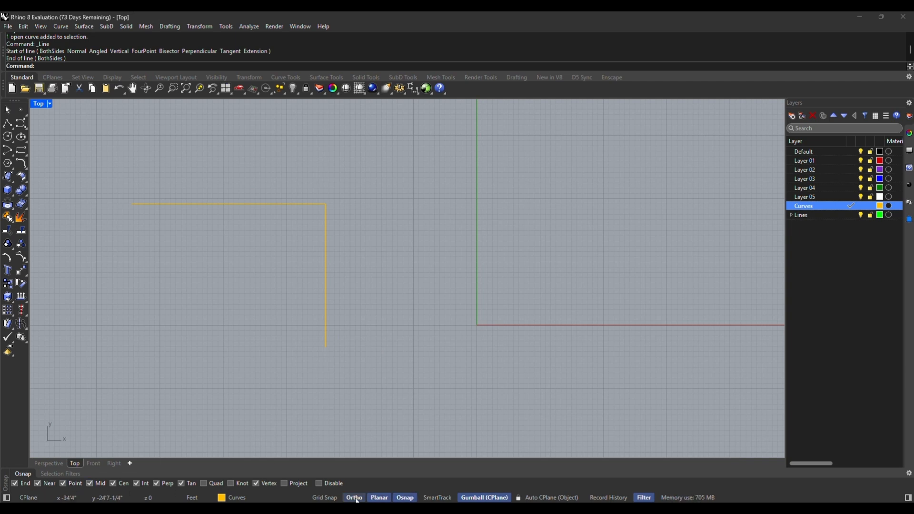
Step: Toggle object snaps off and back on, and draw a vertical line downward from the horizontal line's left endpoint
left_click(405, 498)
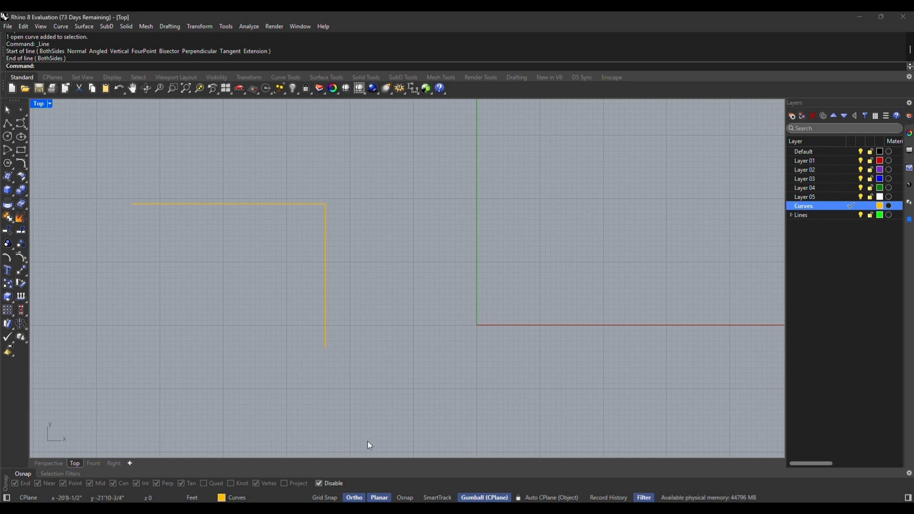
right_click(215, 262)
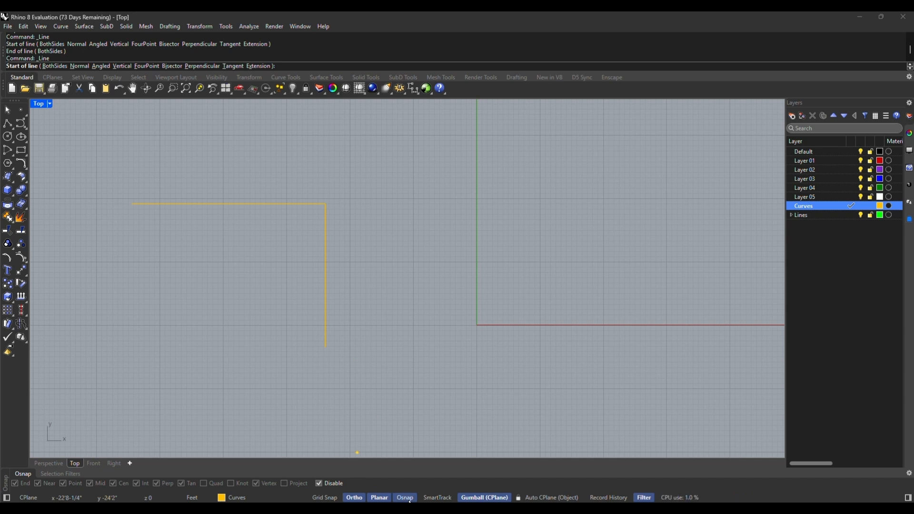
left_click(318, 483)
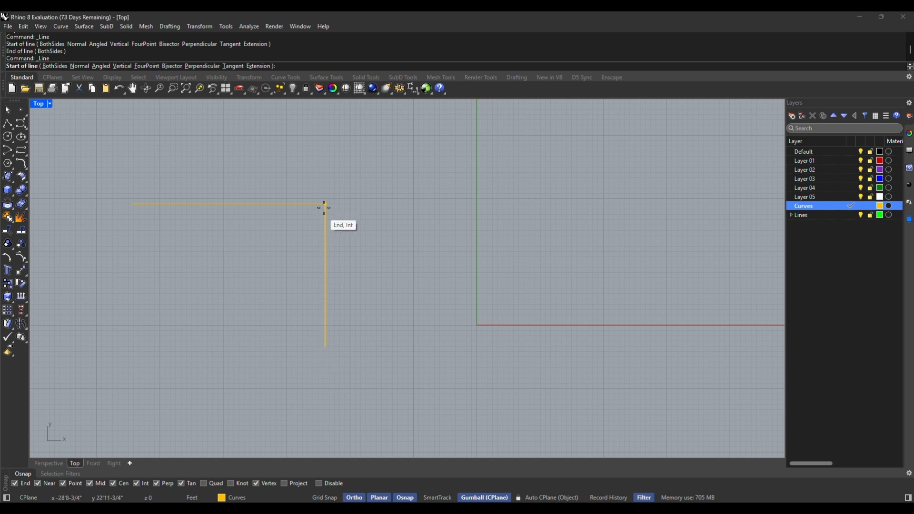
left_click(131, 203)
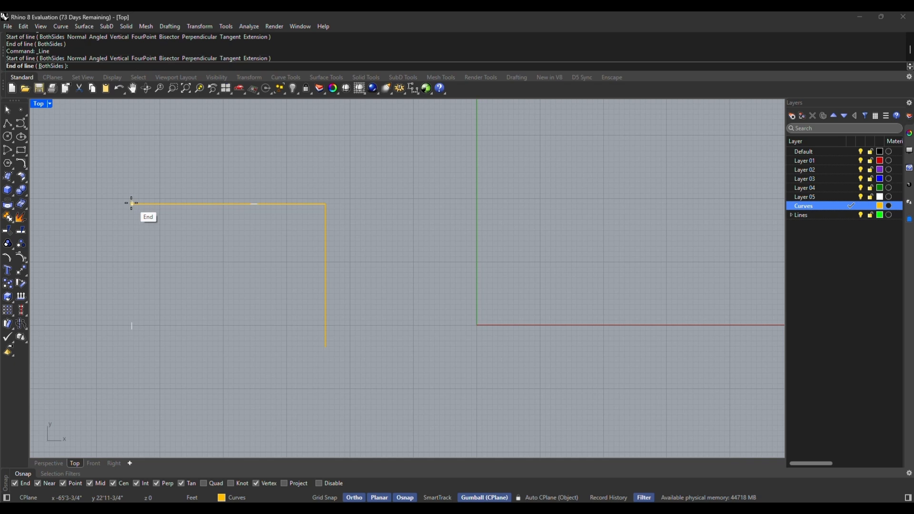
left_click(143, 342)
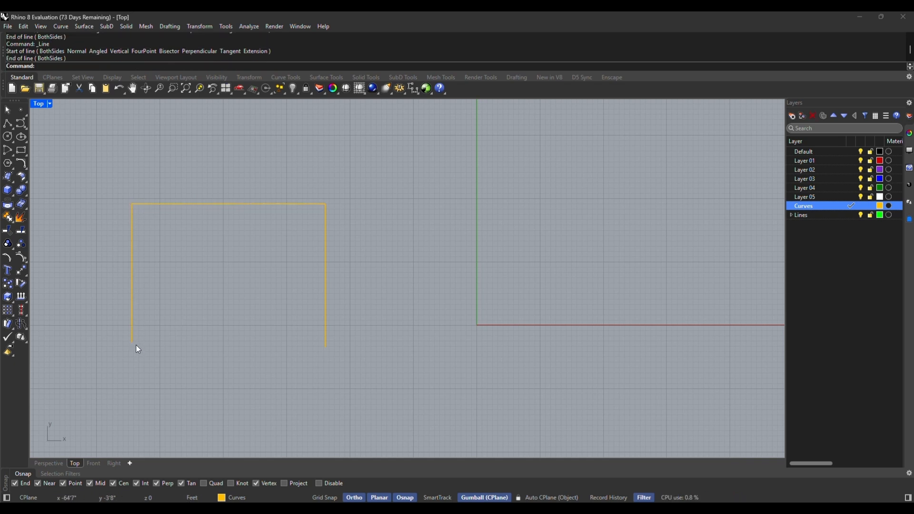
Step: Draw a horizontal line about 26 feet long leftward from the right vertical line's lower end, and briefly select all four lines
key("Return")
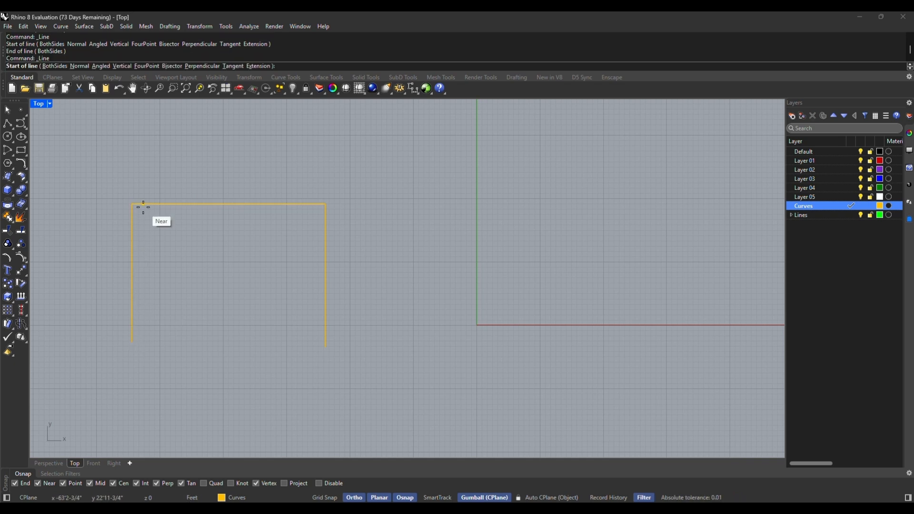
left_click(326, 346)
left_click(188, 355)
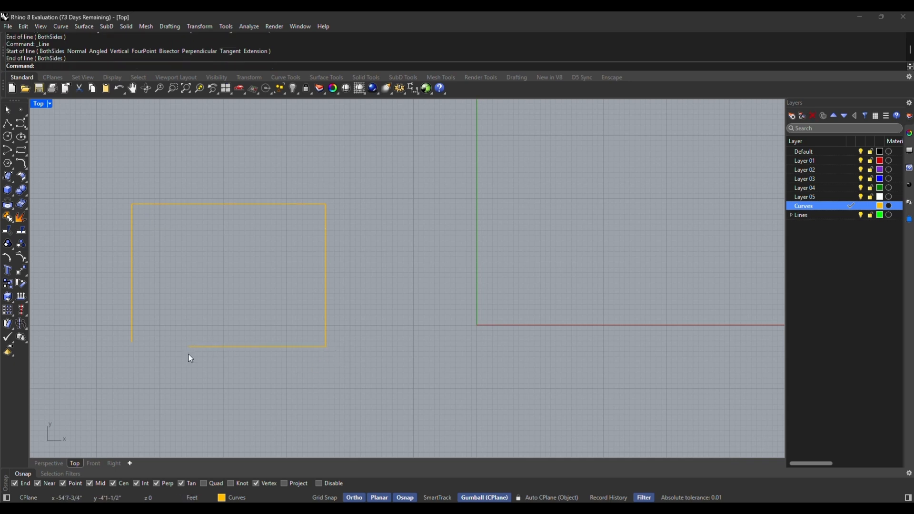
left_click_drag(360, 364, 114, 195)
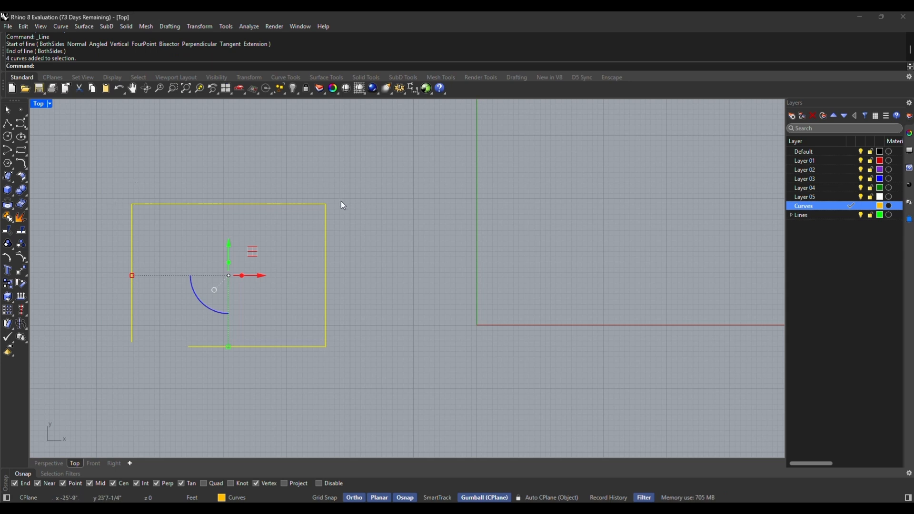
key("Escape")
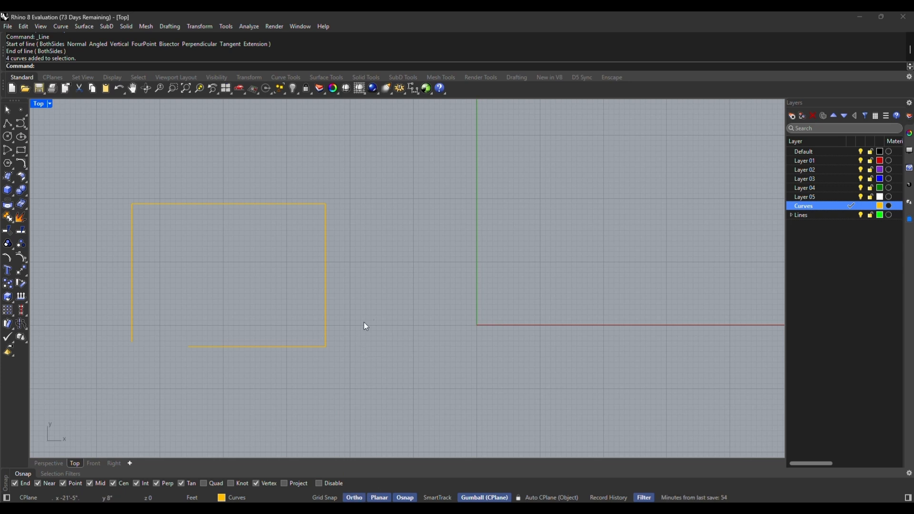
Step: Draw a freestanding vertical line just left of the Y axis and a separate horizontal line right of it above the X axis
right_click(434, 348)
left_click(434, 366)
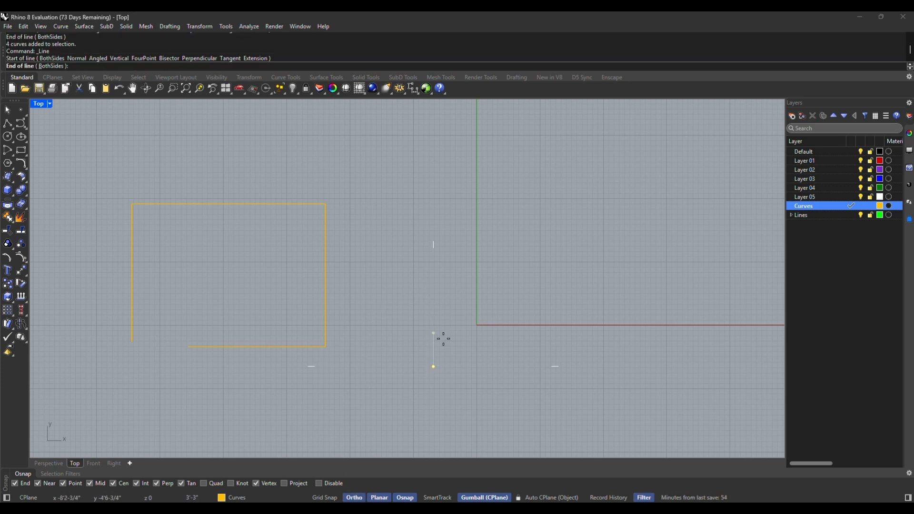
left_click(451, 145)
right_click(455, 253)
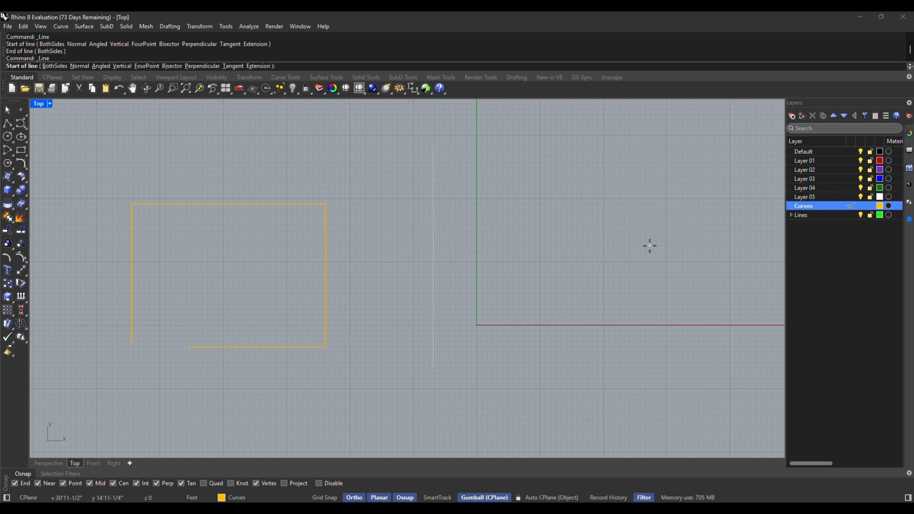
left_click(698, 235)
left_click(492, 235)
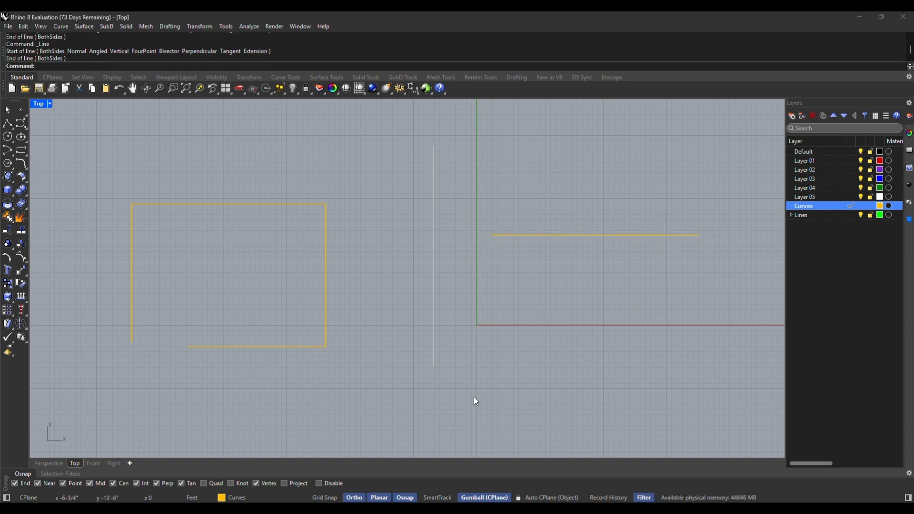
Step: Turn Ortho off and draw two angled lines, one below the four-line outline and one crossing the X axis right of the origin
left_click(354, 500)
key("Return")
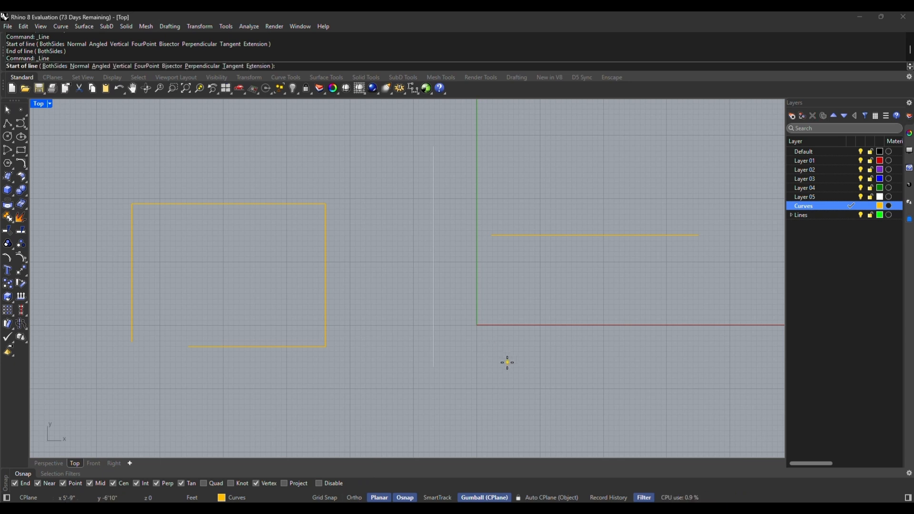
left_click(508, 366)
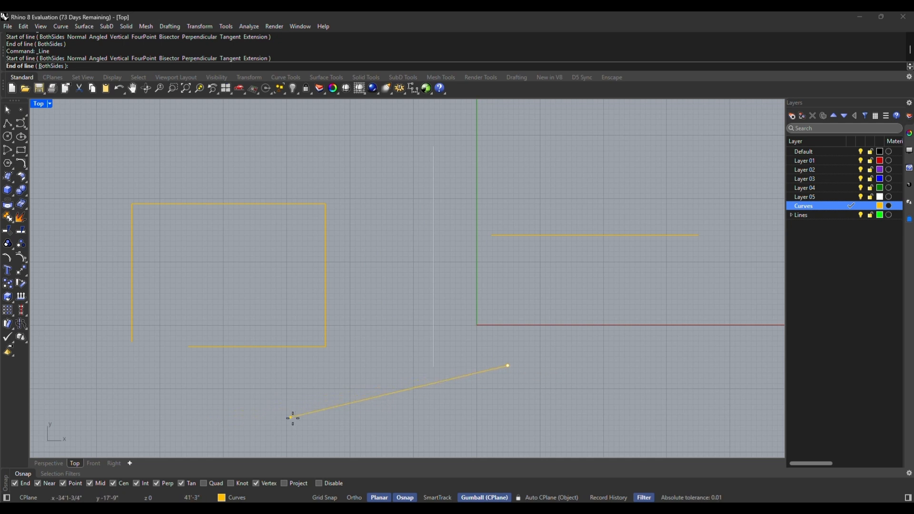
left_click(274, 417)
key("Return")
left_click(538, 290)
left_click(715, 433)
Step: Draw three more angled lines: one crossing the right-hand horizontal line, one above the four-line outline, and one crossing the outline's lower edge
key("Return")
left_click(692, 365)
left_click(543, 126)
key("Return")
left_click(365, 193)
left_click(124, 139)
key("Return")
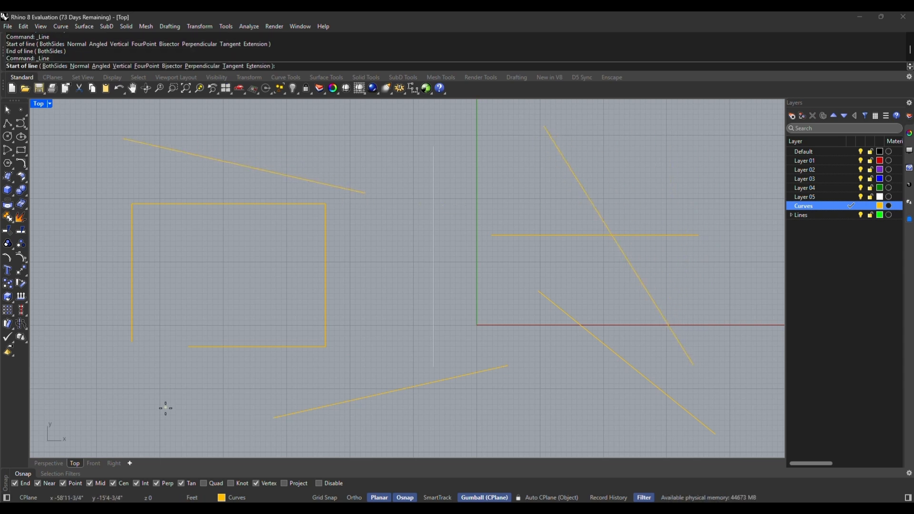
left_click(165, 410)
left_click(251, 233)
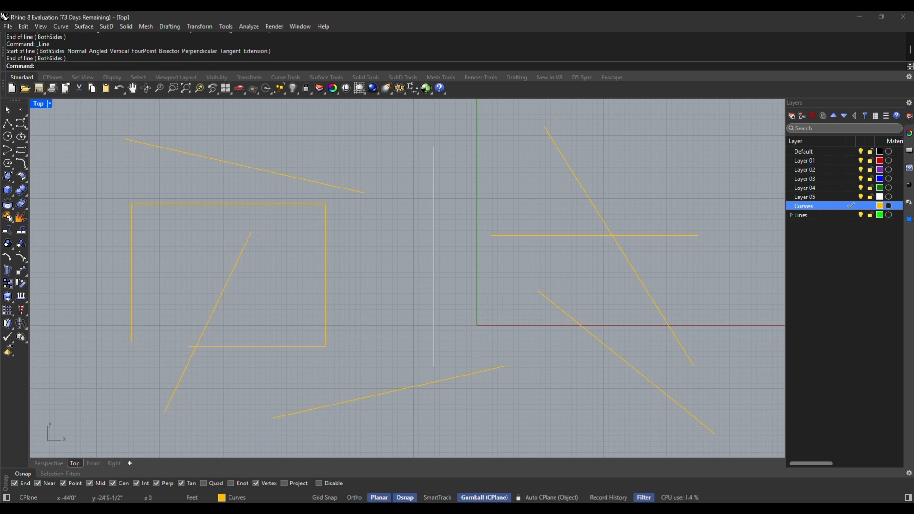
Step: Turn Ortho on and draw a polyline in the empty area left of the lines, with segments running right, down, left and up
left_click(357, 498)
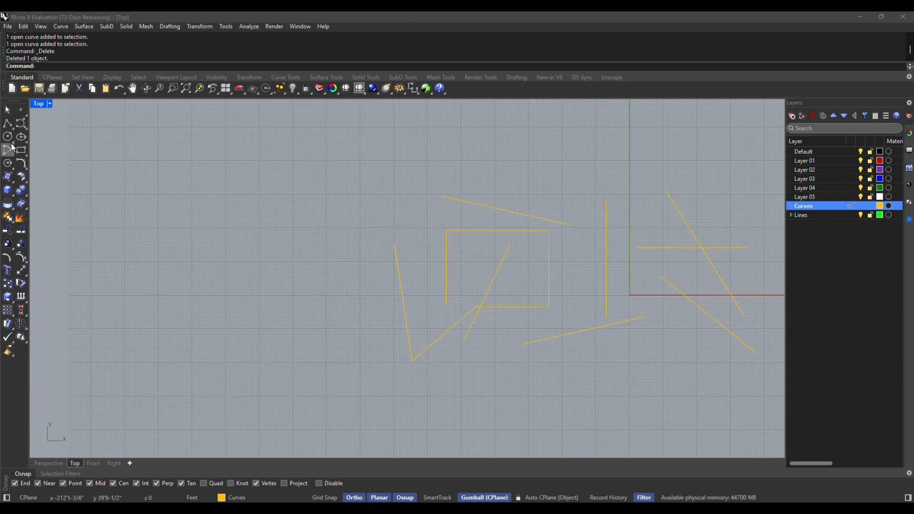
left_click(12, 131)
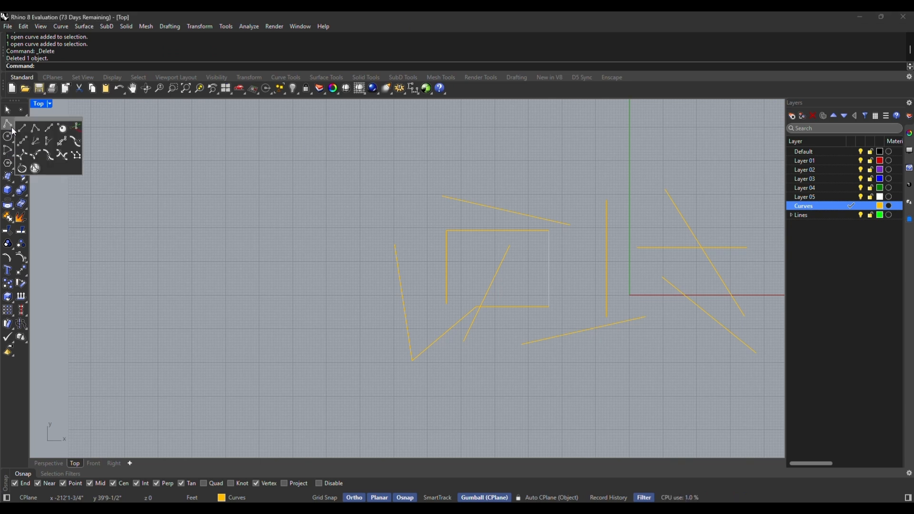
left_click(37, 129)
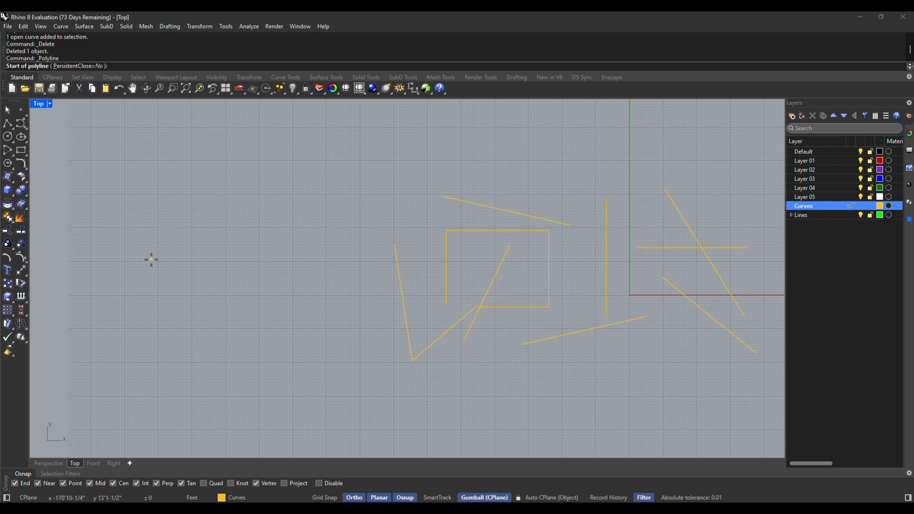
right_click_drag(258, 271, 367, 274)
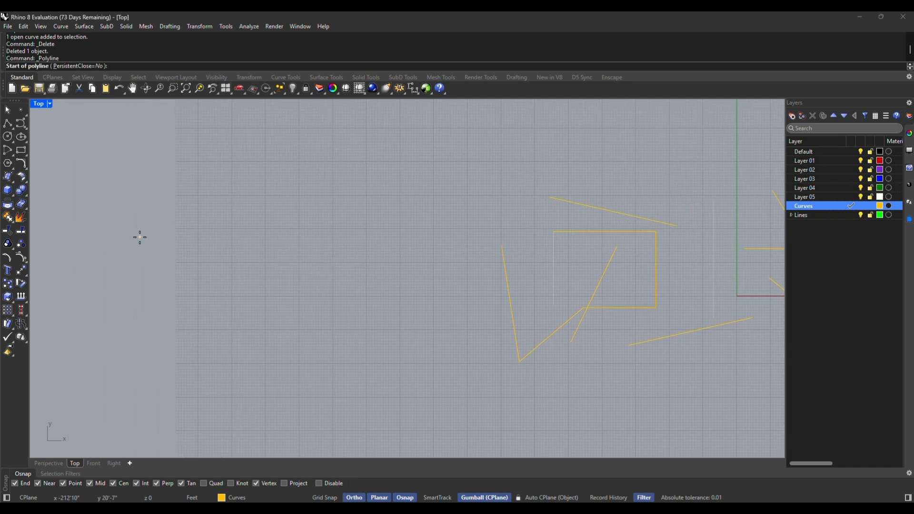
left_click(128, 222)
left_click(352, 221)
right_click_drag(355, 386, 422, 284)
left_click(422, 284)
right_click_drag(253, 264, 296, 375)
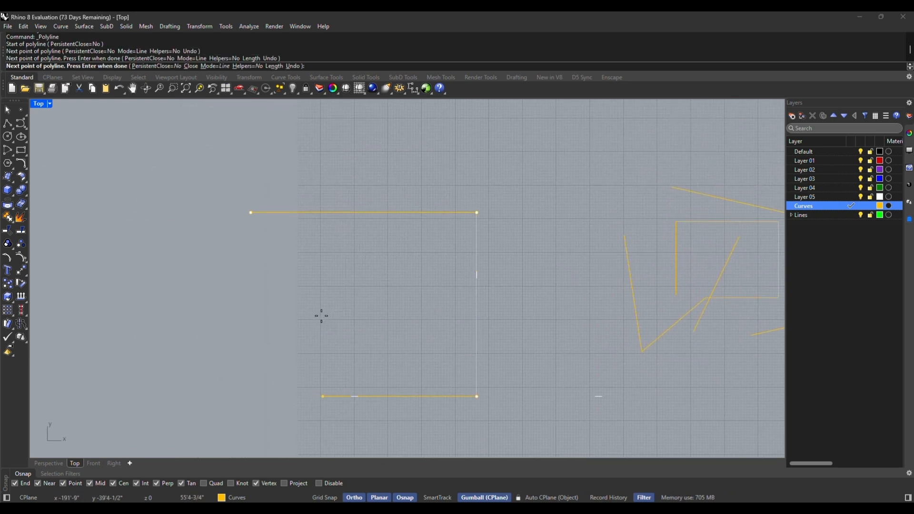
left_click(272, 386)
left_click(233, 324)
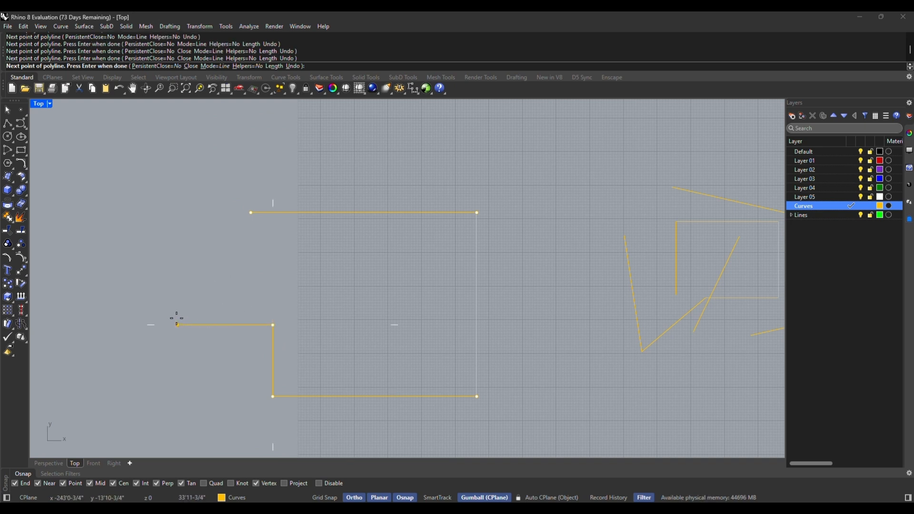
Step: Turn Ortho off and close the polyline with three angled segments ending at its start point
key("F8")
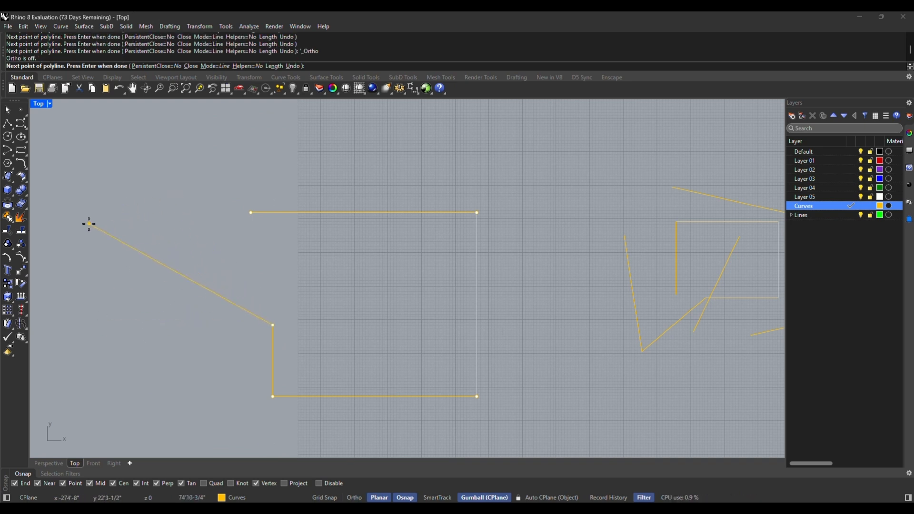
left_click(95, 216)
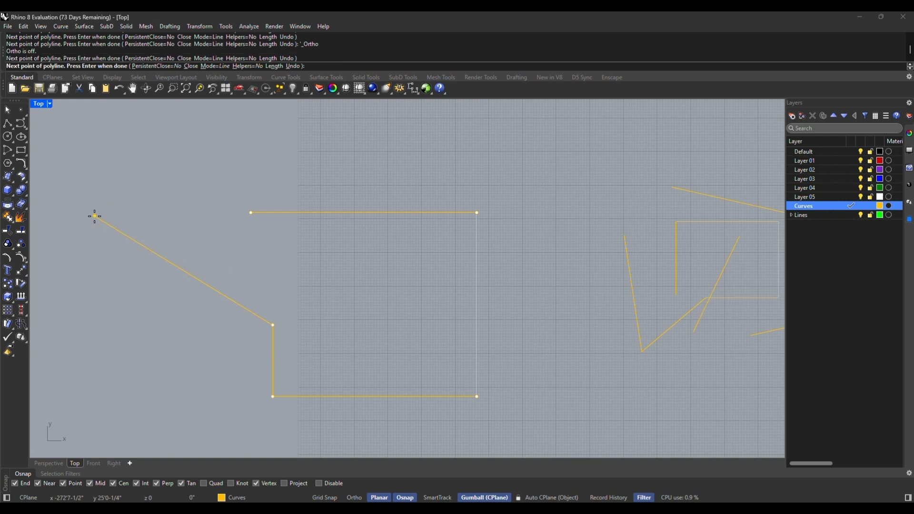
left_click(187, 108)
left_click(251, 212)
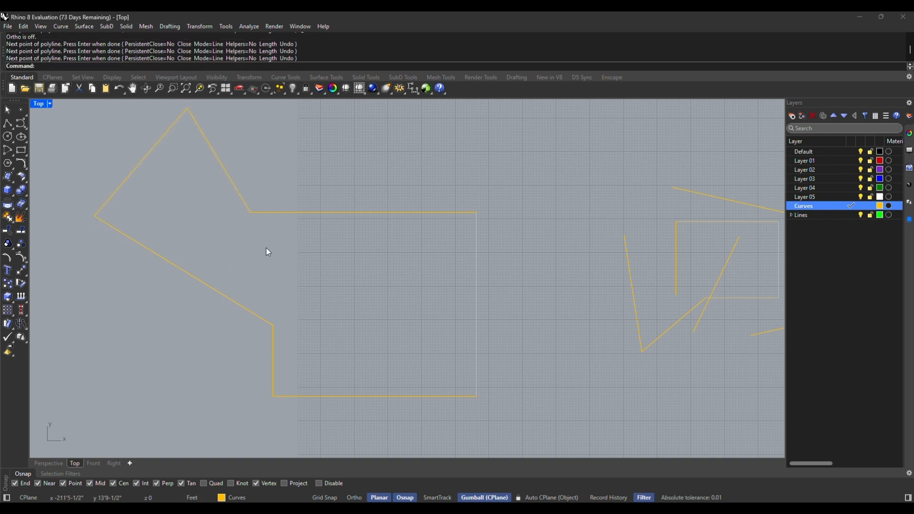
Step: Compare how objects select by picking the closed polyline and then the single angled line above the outline
right_click_drag(240, 236, 250, 298)
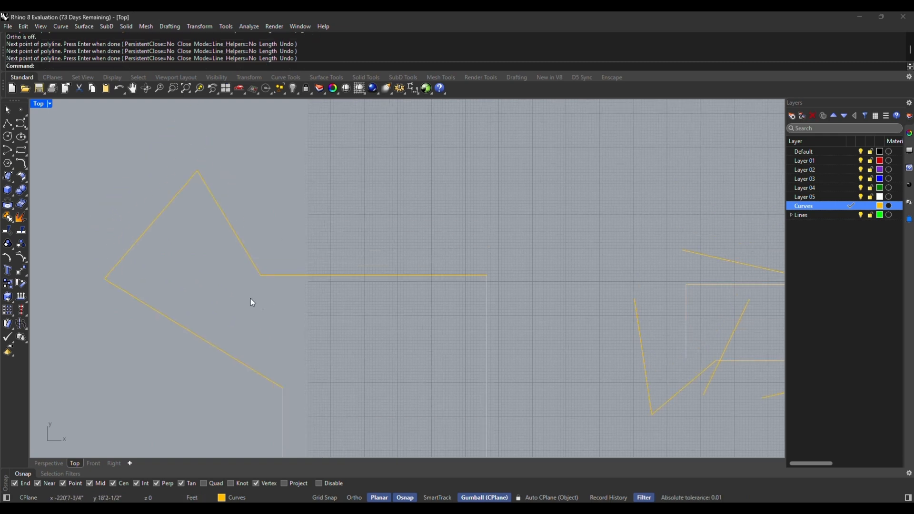
left_click(284, 228)
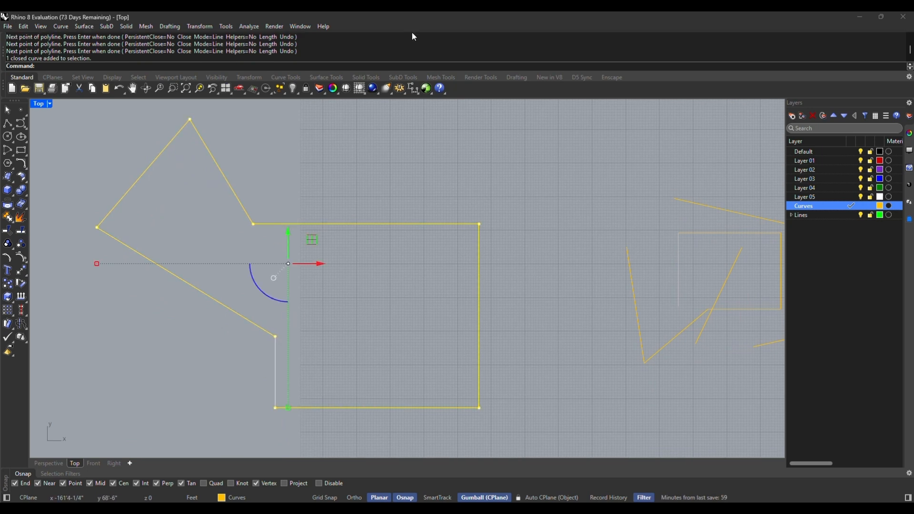
scroll(543, 304, "down", 5)
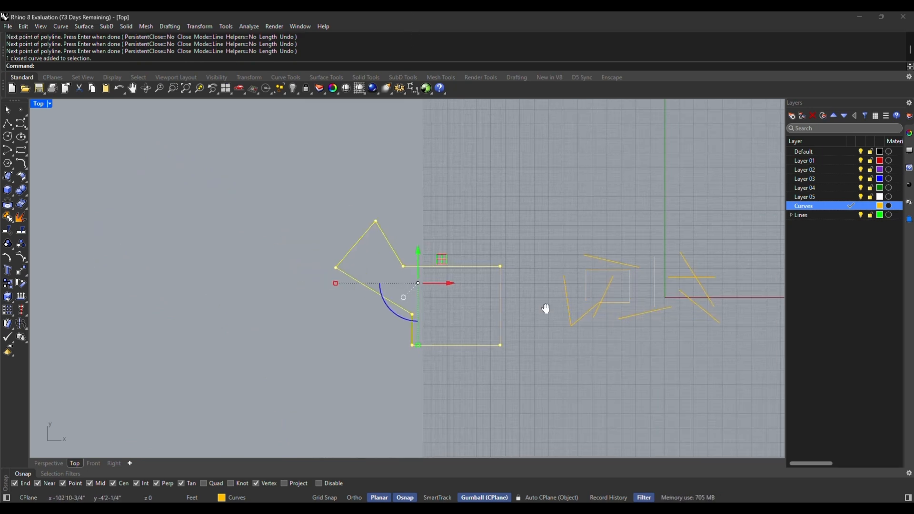
scroll(478, 263, "up", 4)
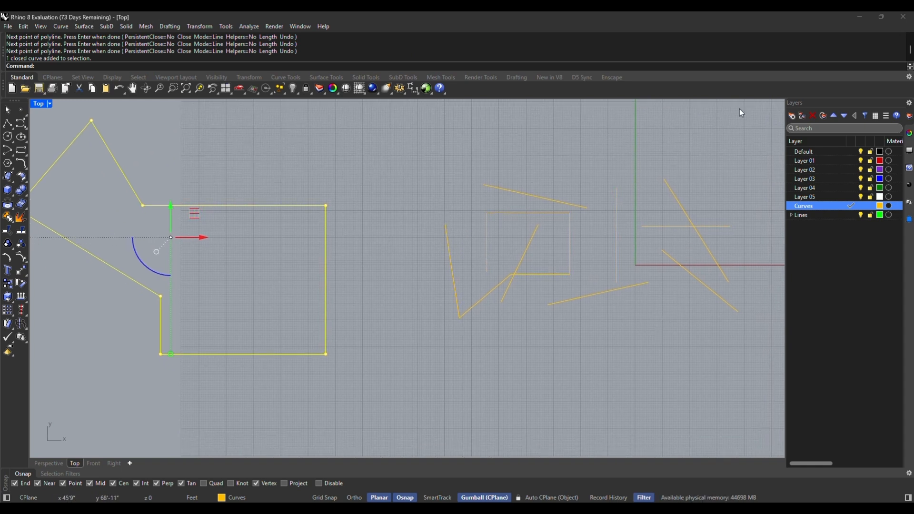
right_click_drag(376, 273, 429, 311)
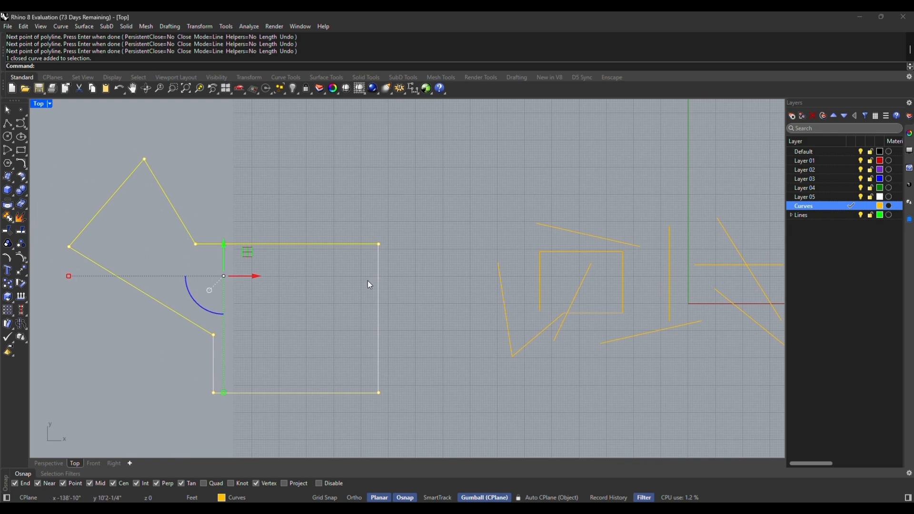
left_click(286, 198)
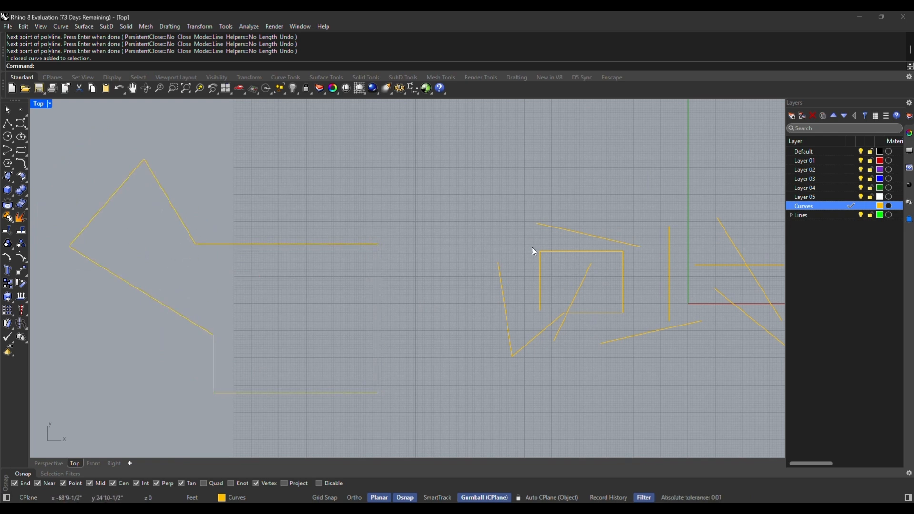
right_click_drag(533, 261, 477, 269)
left_click(510, 237)
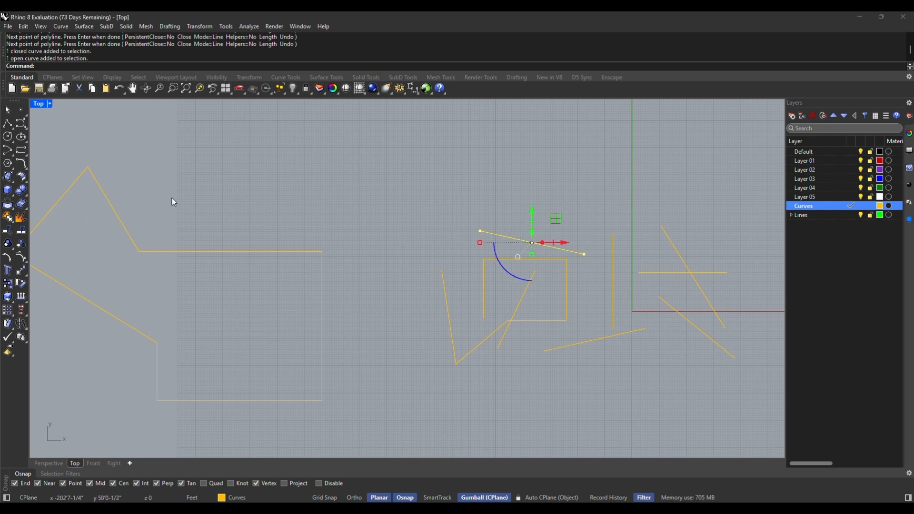
left_click(14, 130)
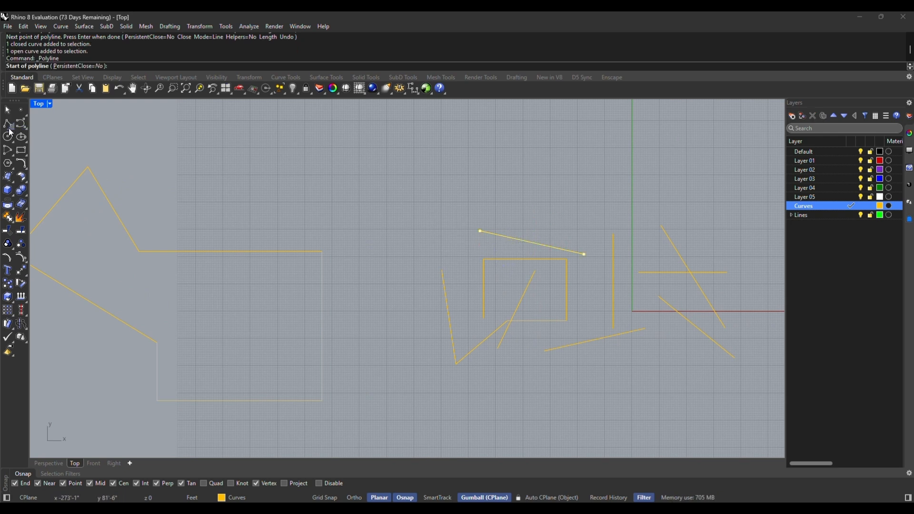
left_click(14, 130)
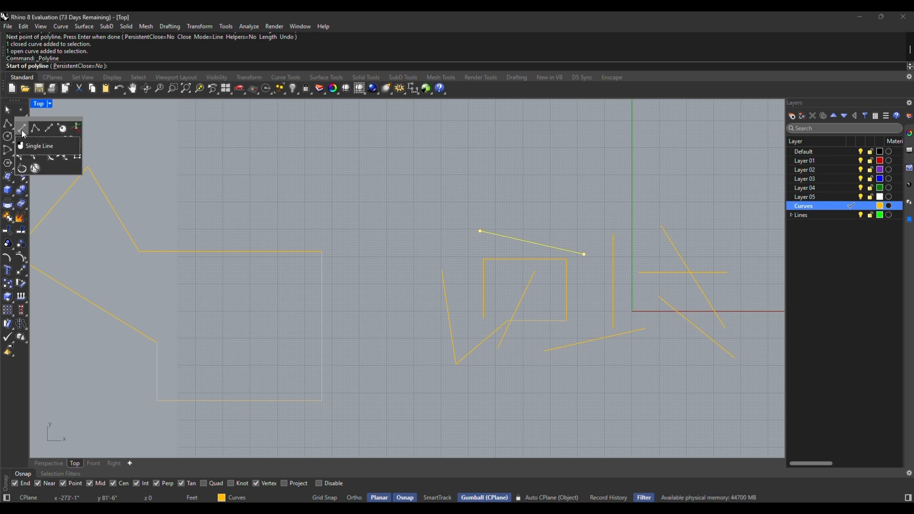
left_click(239, 167)
right_click_drag(238, 240, 315, 211)
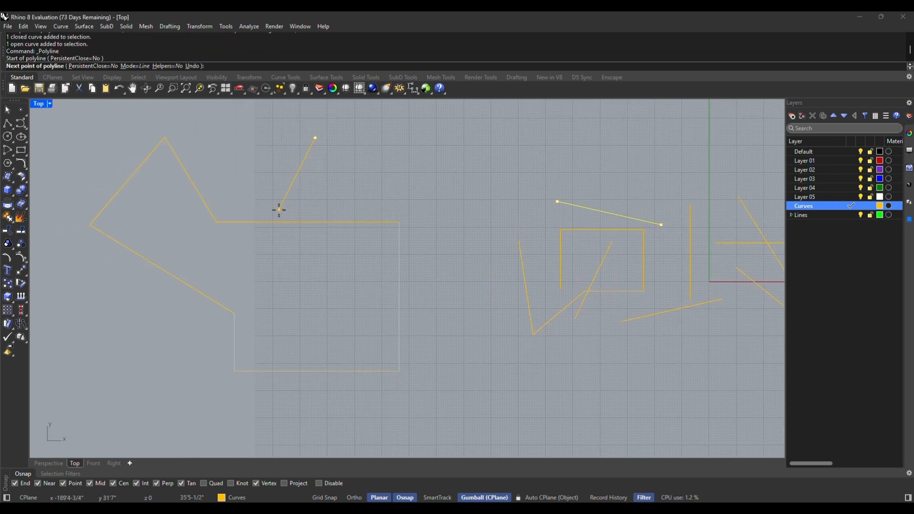
key("Escape")
Step: Check the closed polyline and the steep single line by selecting each in turn, clearing the selection after each one
left_click(266, 221)
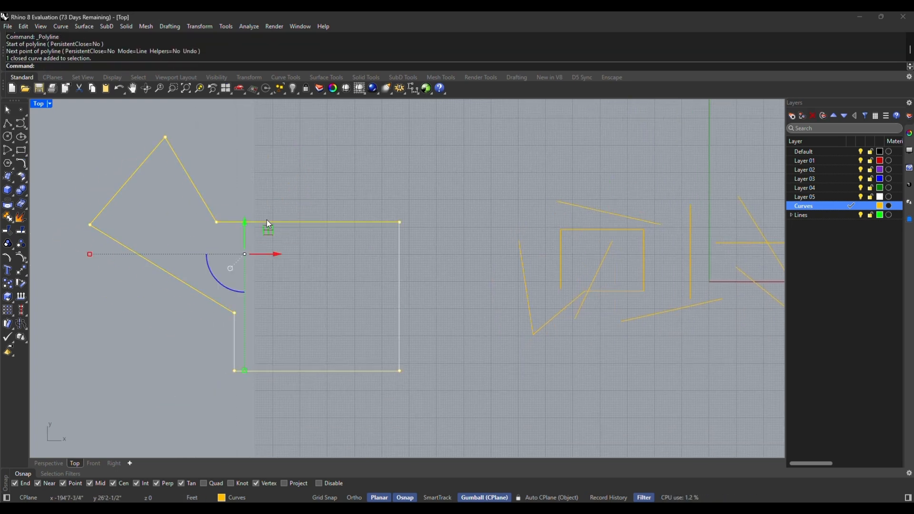
left_click(14, 128)
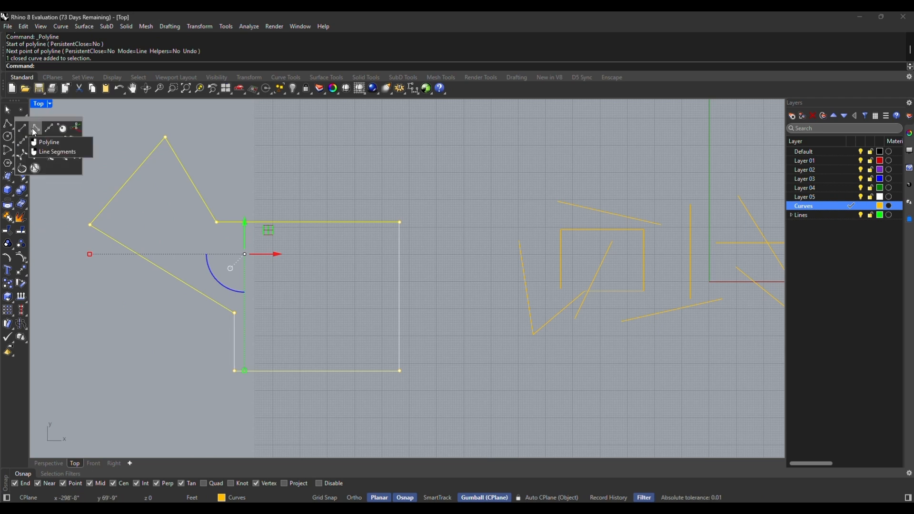
left_click(444, 224)
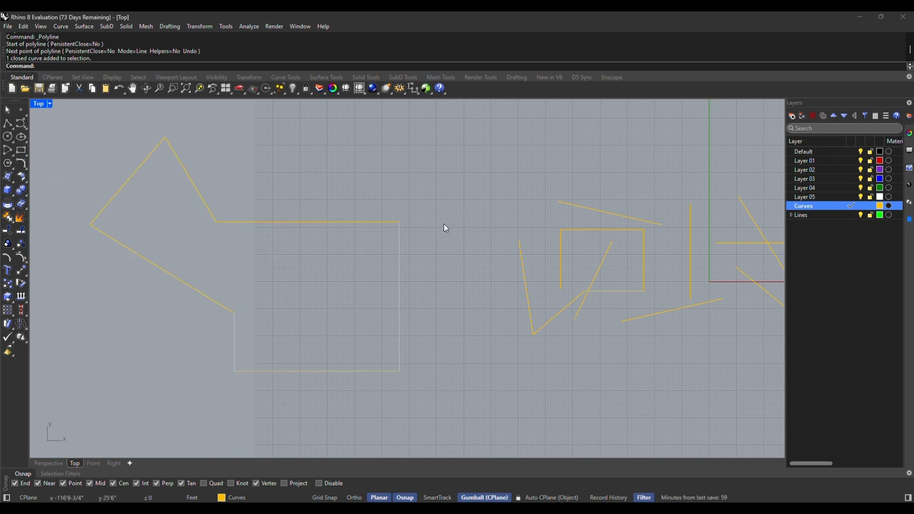
left_click(524, 276)
right_click_drag(451, 281, 372, 285)
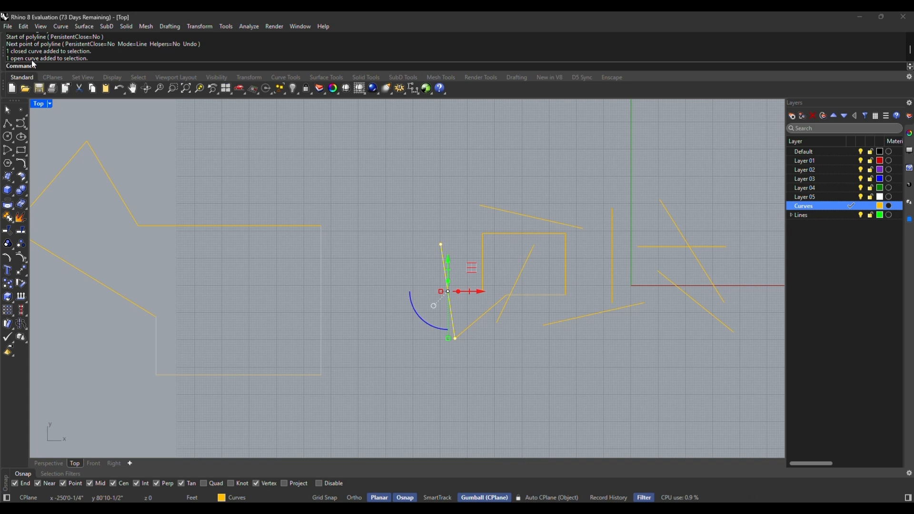
key("Escape")
right_click_drag(448, 278, 368, 270)
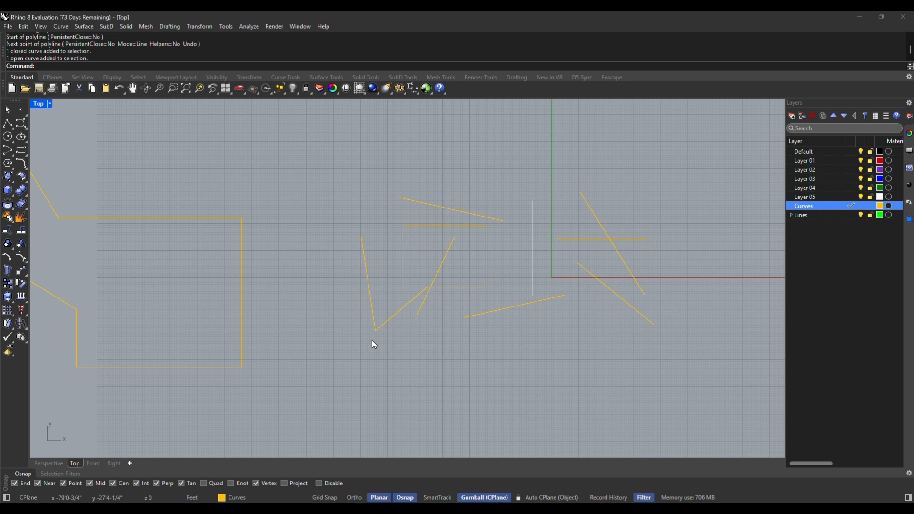
right_click_drag(254, 239, 389, 246)
left_click(376, 257)
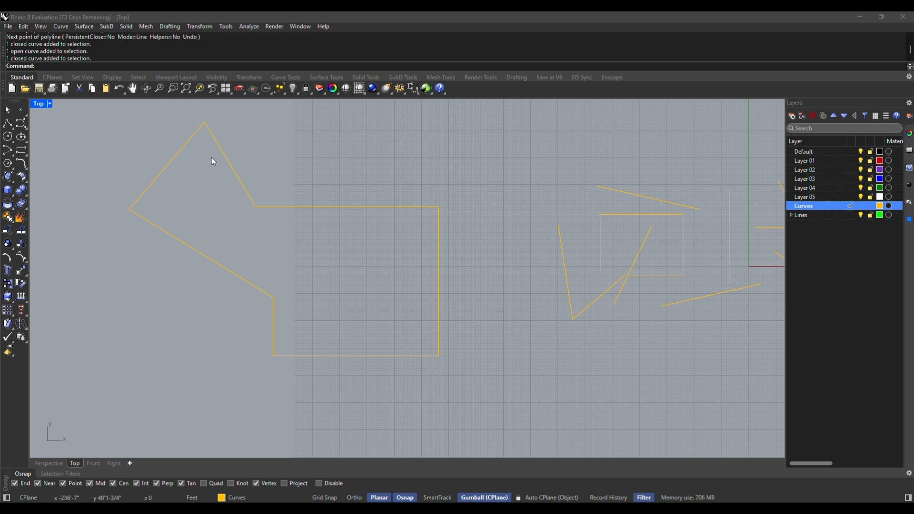
scroll(230, 204, "down", 6)
right_click_drag(196, 229, 448, 280)
scroll(431, 295, "up", 4)
scroll(431, 295, "up", 2)
scroll(478, 247, "down", 6)
right_click_drag(533, 275, 373, 286)
scroll(225, 284, "up", 4)
right_click_drag(339, 255, 273, 264)
right_click_drag(383, 290, 352, 264)
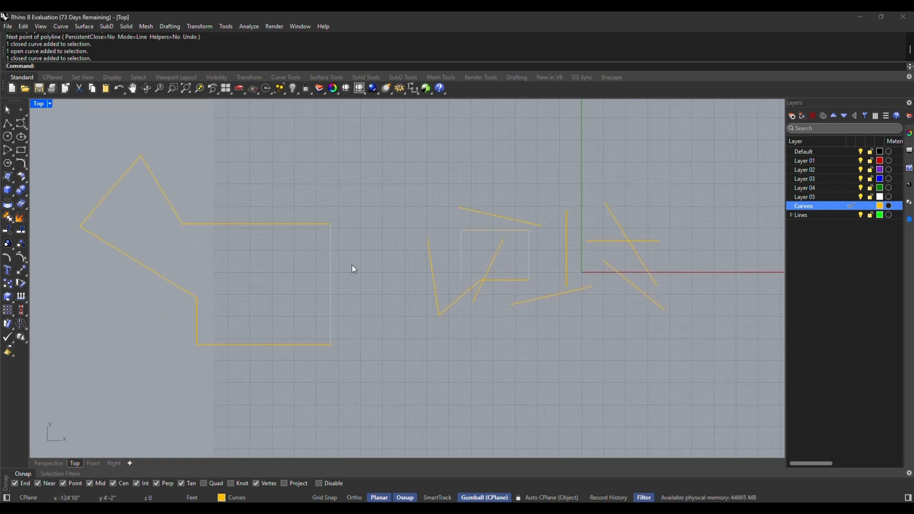
right_click_drag(215, 236, 239, 237)
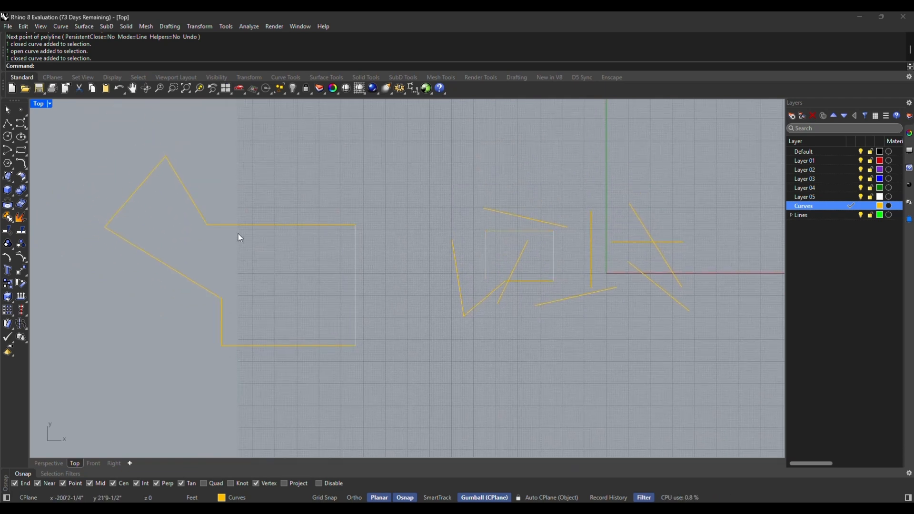
right_click_drag(224, 204, 268, 217)
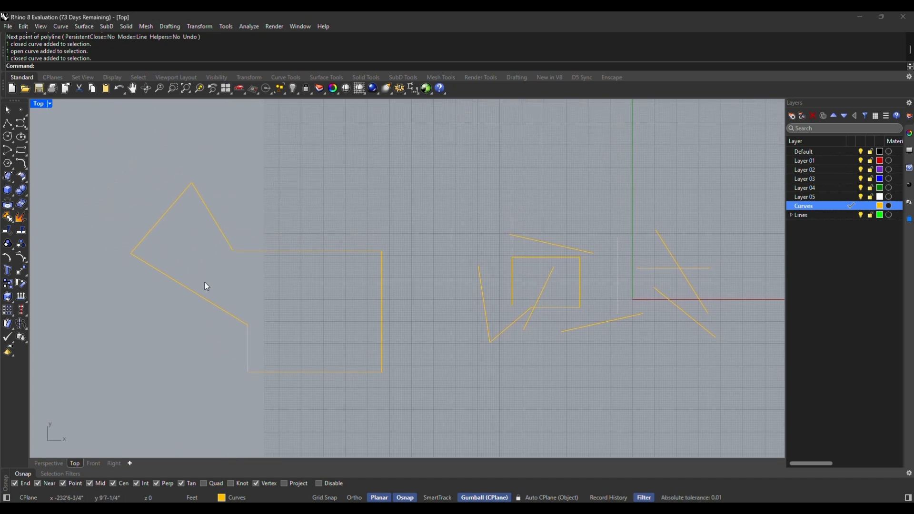
right_click_drag(207, 279, 228, 274)
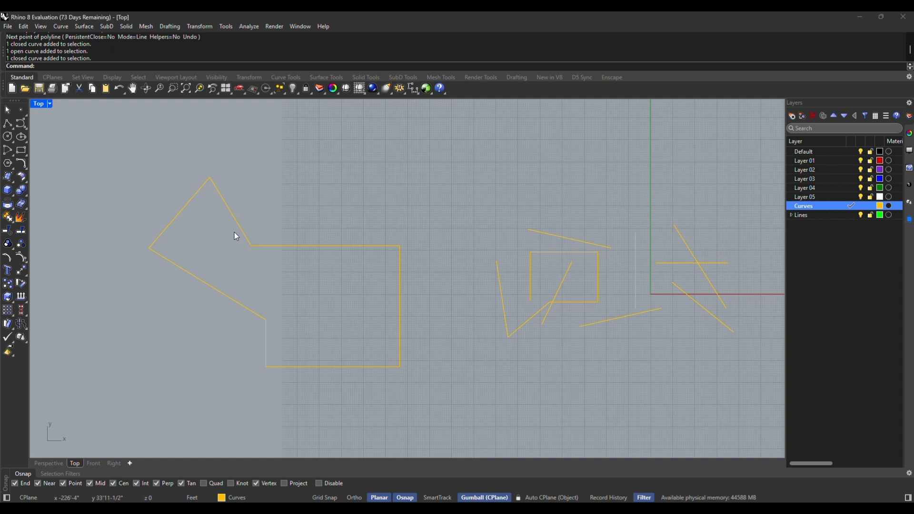
key("Return")
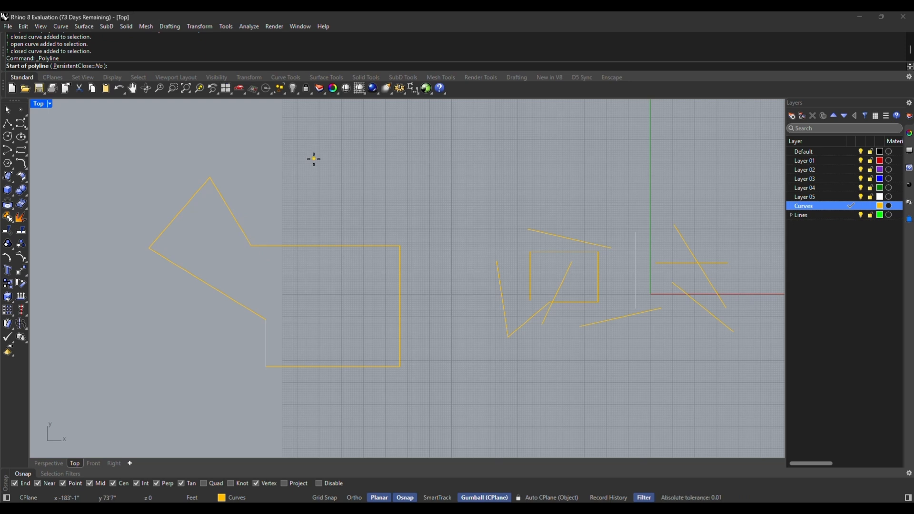
left_click(8, 111)
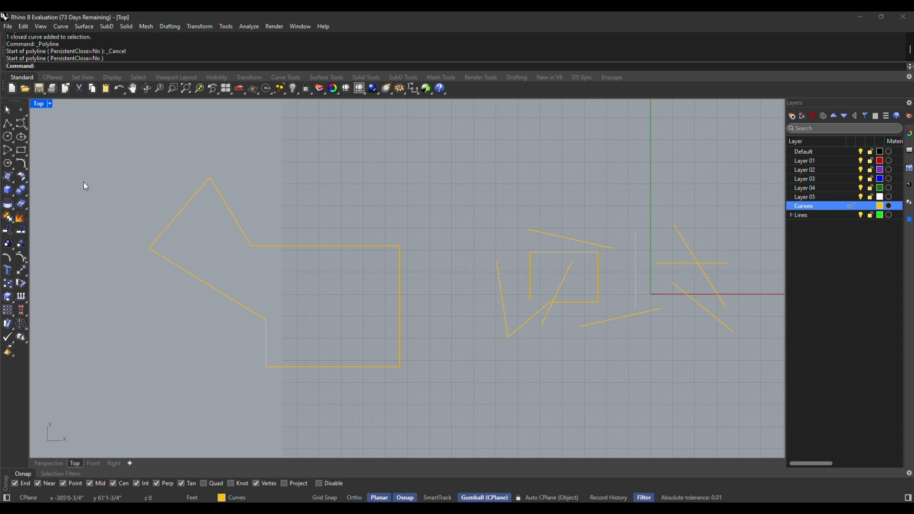
left_click(179, 215)
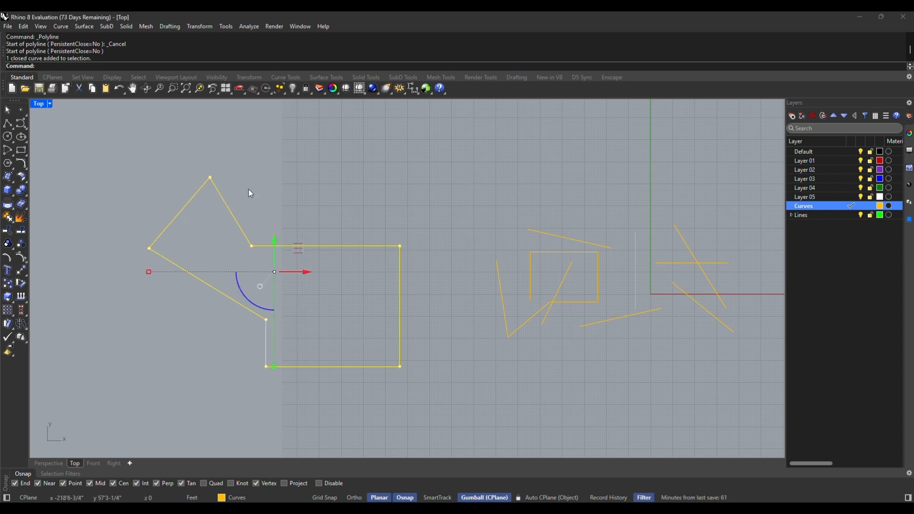
left_click(7, 111)
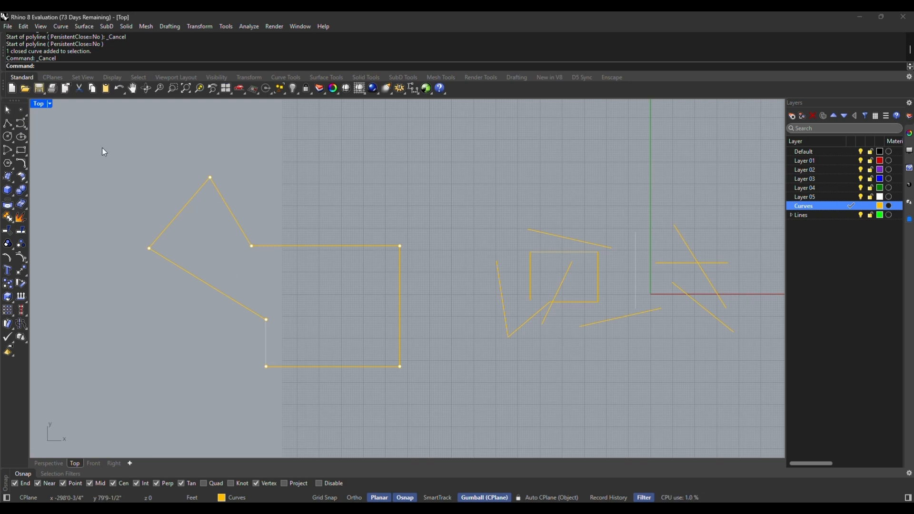
Step: Undo the closed polyline and the latest angled lines in and around the four-line outline
key("ctrl+z")
key("ctrl+z")
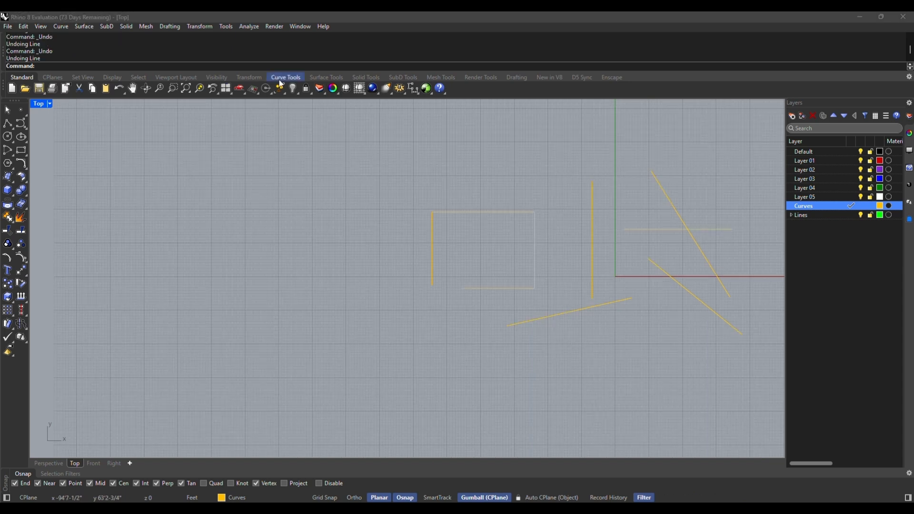
left_click(23, 27)
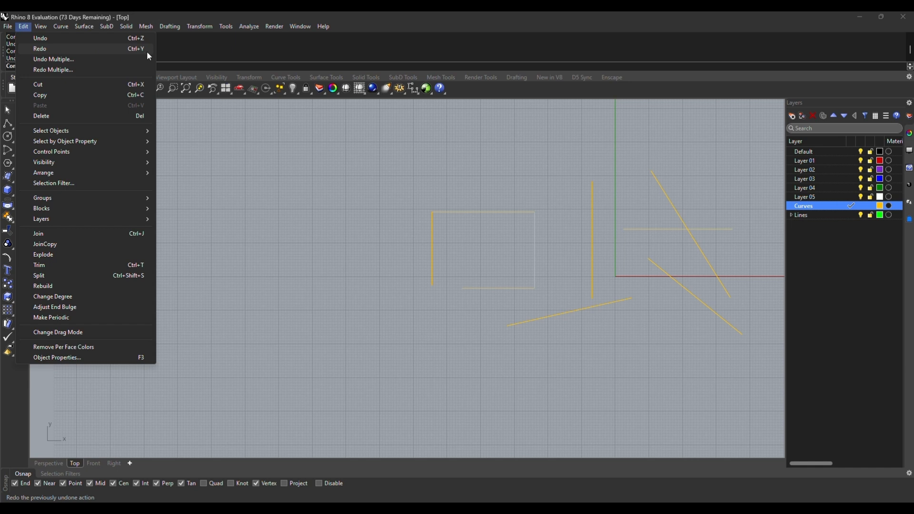
left_click(407, 30)
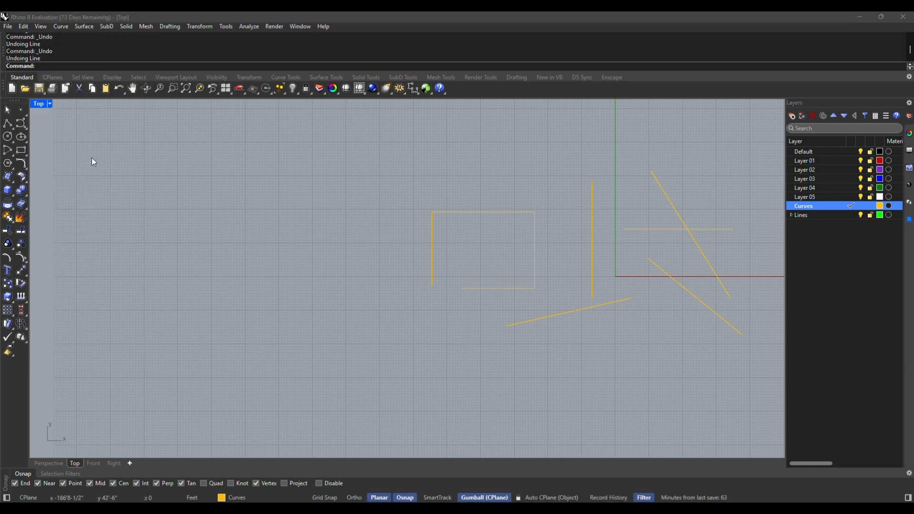
Step: Place five separate, scattered point objects in the empty area left of the remaining lines
left_click(22, 111)
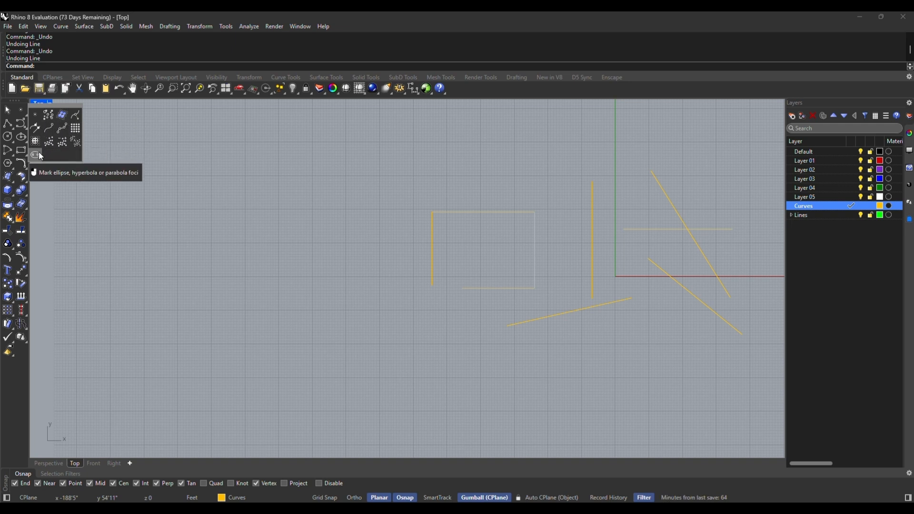
left_click(37, 116)
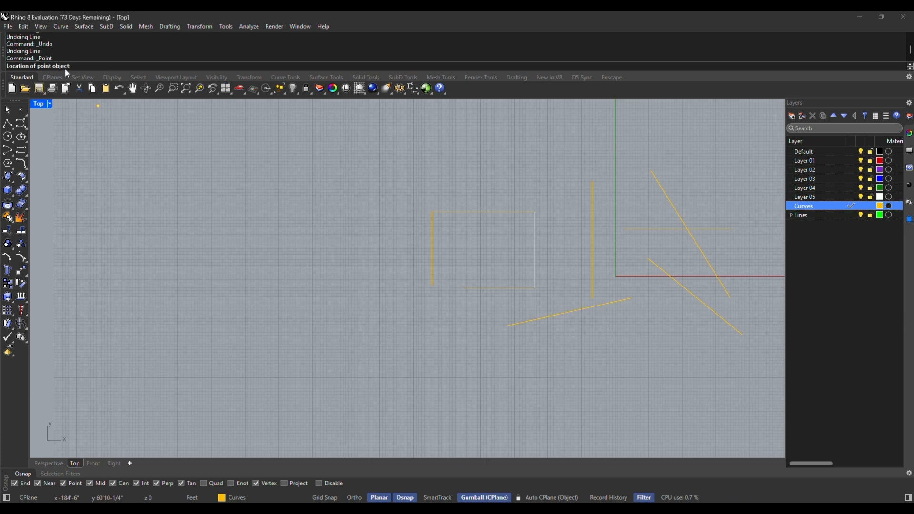
left_click(184, 204)
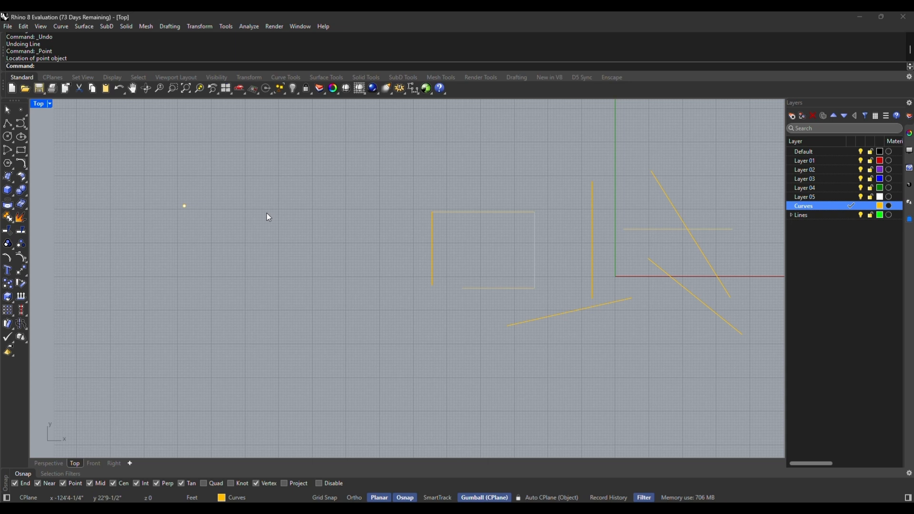
key("Return")
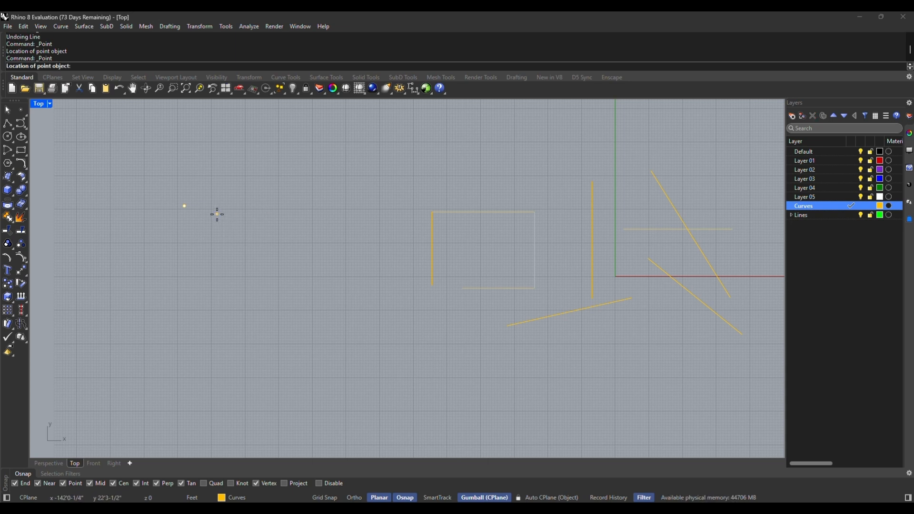
left_click(223, 222)
key("Return")
left_click(151, 294)
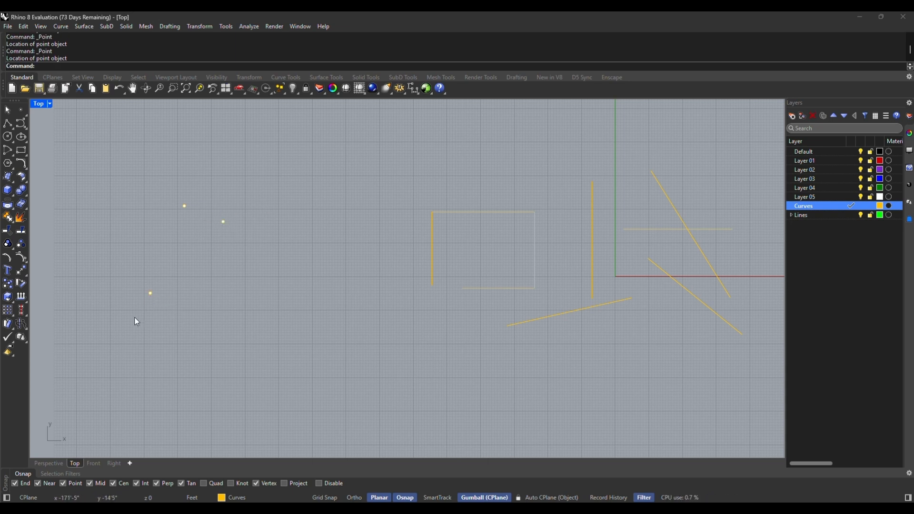
key("Return")
left_click(93, 199)
key("Return")
left_click(245, 303)
Step: Draw two single lines, snapping from the upper-middle point object to the one beside it and on to the lower-right point
left_click(12, 131)
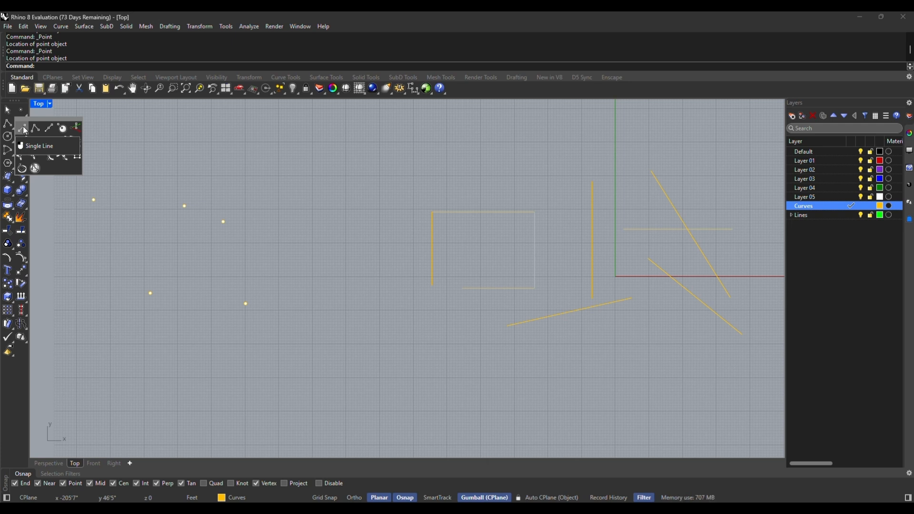
left_click(25, 130)
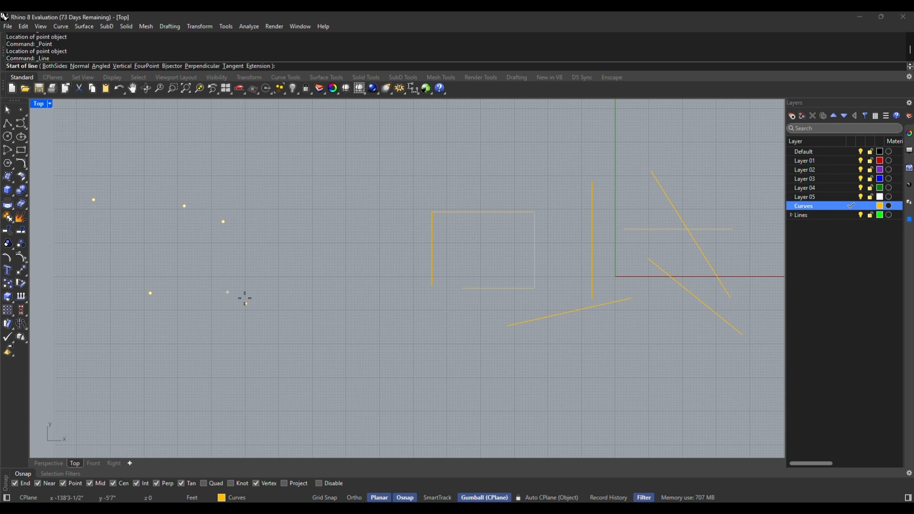
left_click(185, 206)
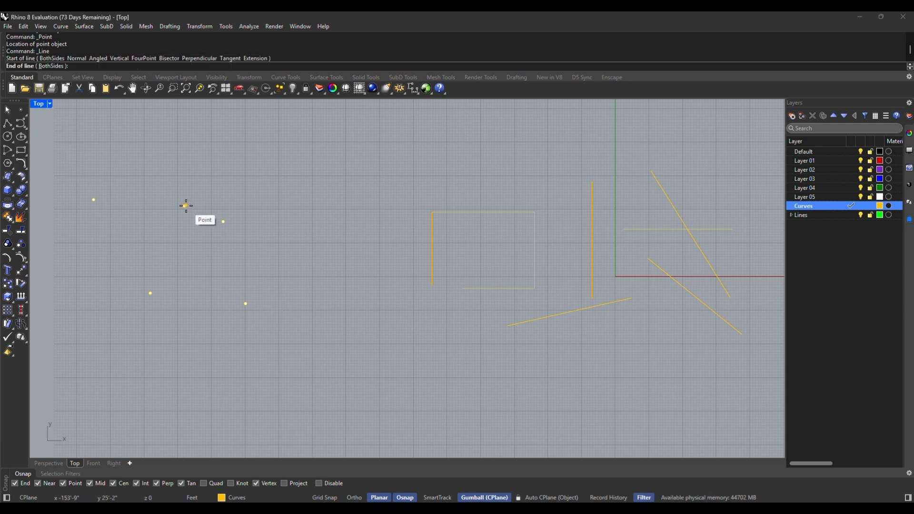
left_click(223, 222)
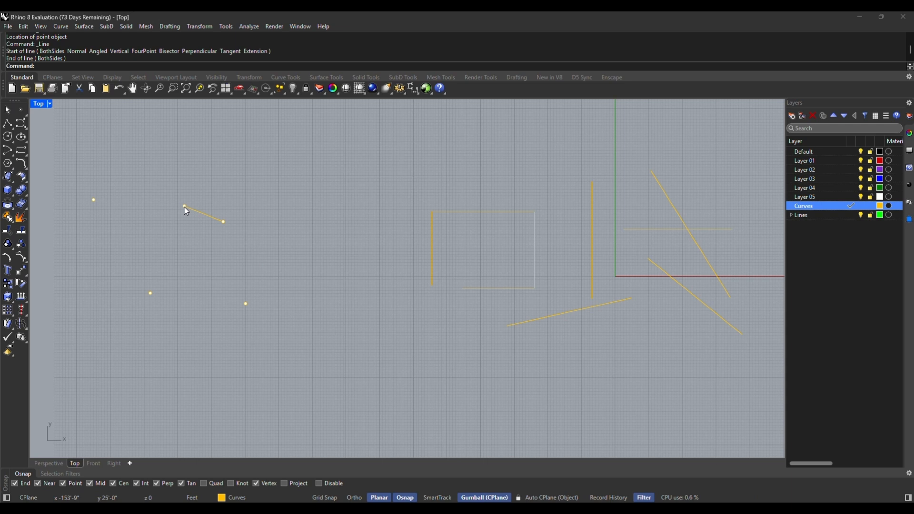
right_click(229, 228)
left_click(224, 222)
left_click(246, 304)
Step: Close the five-point outline with three more single lines, snapping through the lower-left and upper-left points back to the first point
right_click(246, 305)
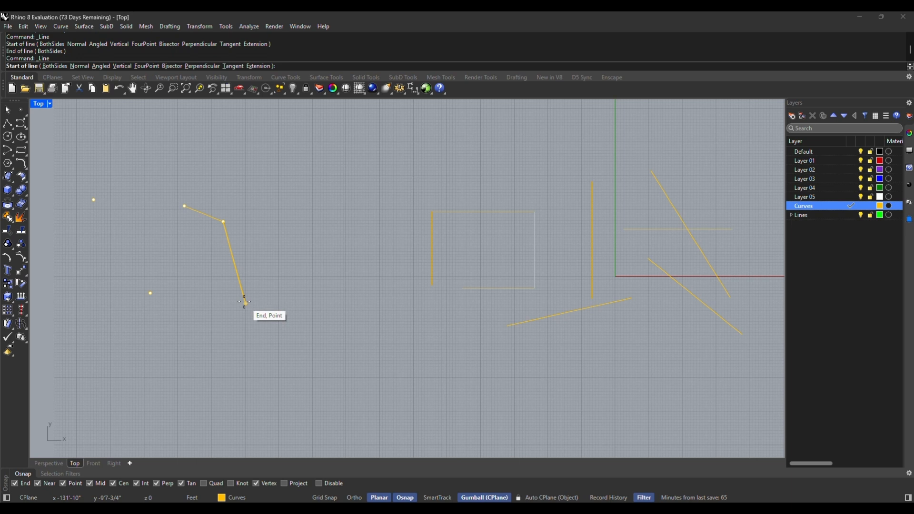
left_click(246, 304)
left_click(150, 293)
right_click(151, 293)
left_click(151, 293)
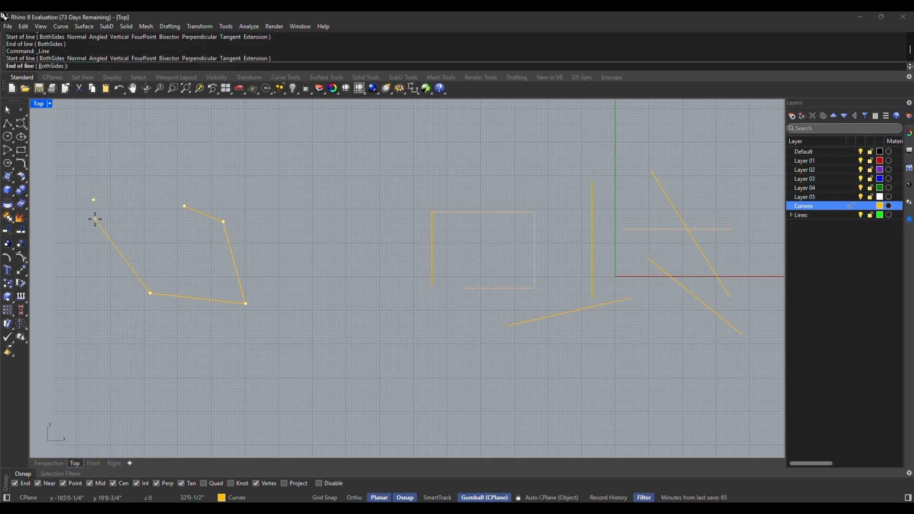
left_click(93, 200)
right_click(93, 201)
left_click(93, 201)
left_click(184, 206)
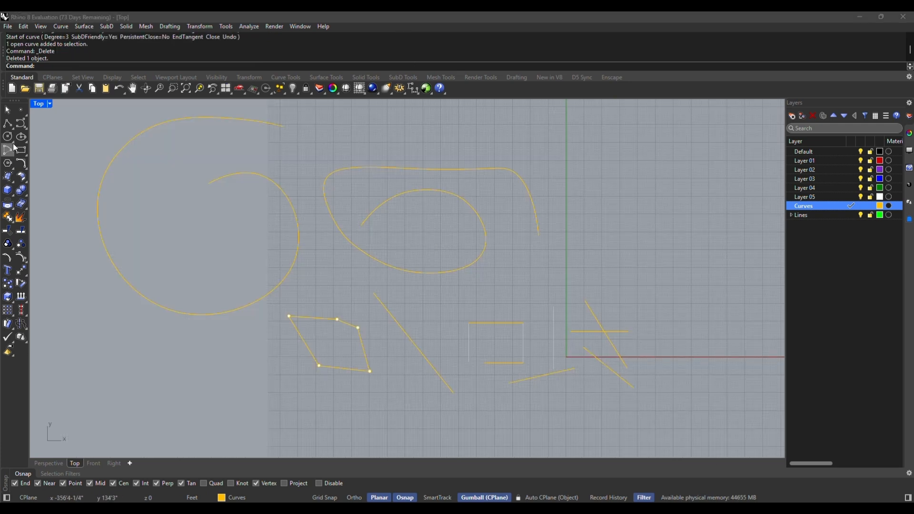
Step: Draw a center-radius circle with a radius of 20 feet in the empty area above the freeform curves and select it
left_click(12, 139)
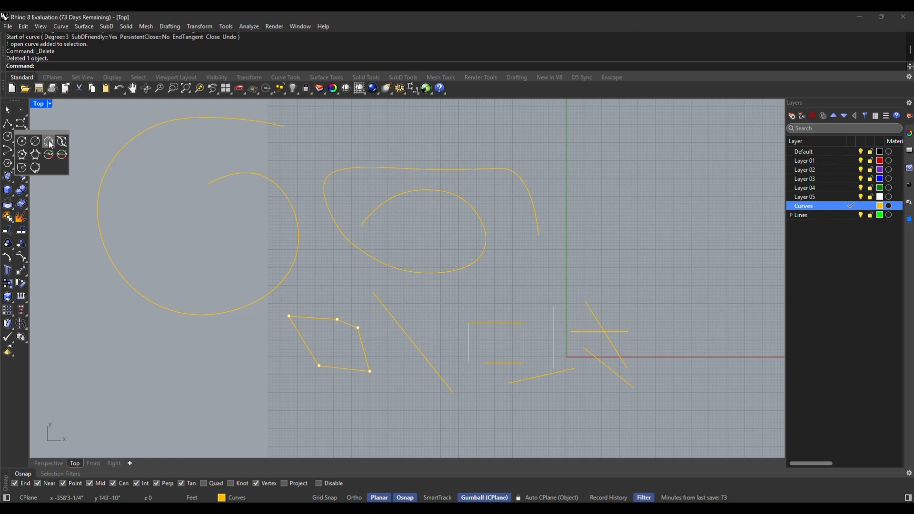
left_click(23, 142)
scroll(274, 296, "down", 3)
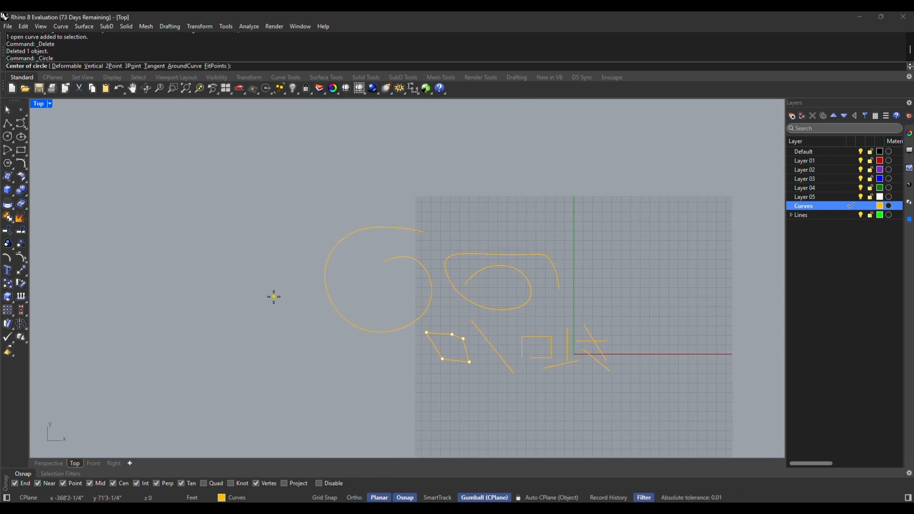
scroll(177, 174, "up", 8)
right_click_drag(281, 186, 71, 250)
right_click_drag(421, 307, 107, 159)
scroll(320, 214, "up", 6)
right_click_drag(378, 193, 396, 282)
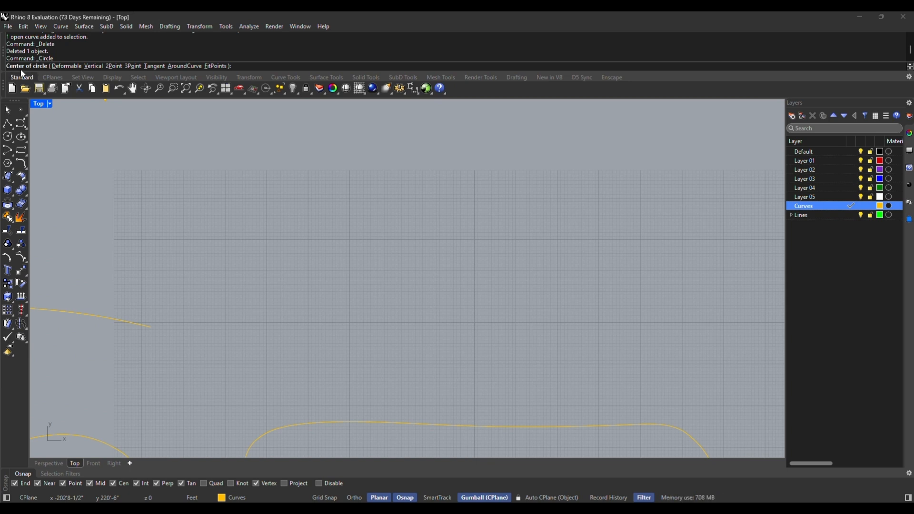
left_click(334, 207)
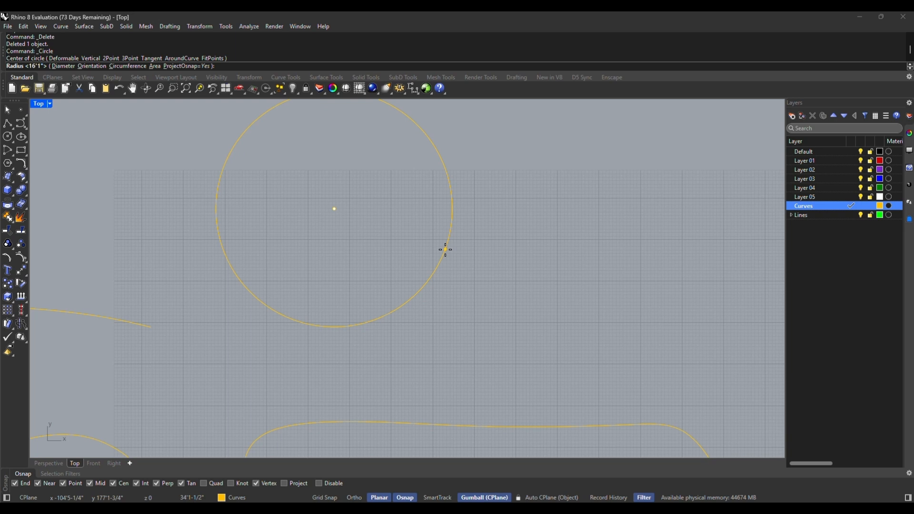
type("20")
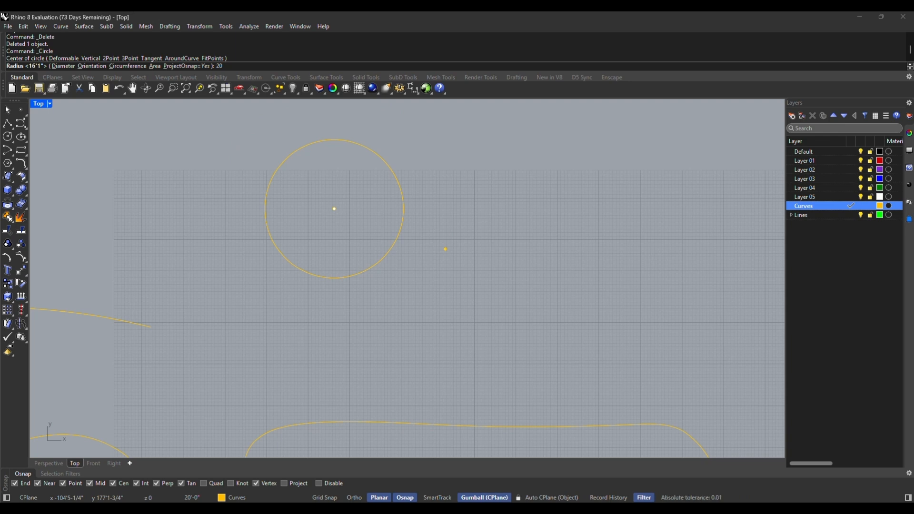
key("Return")
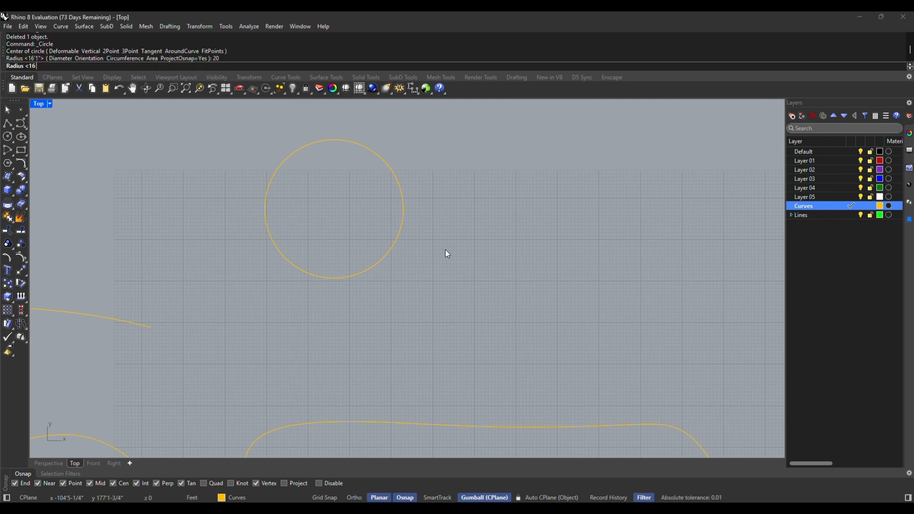
left_click(396, 239)
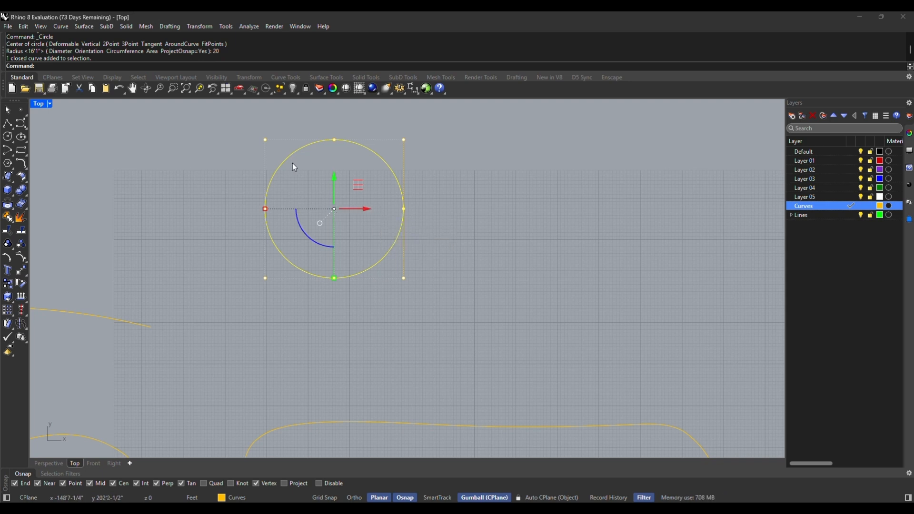
left_click(407, 35)
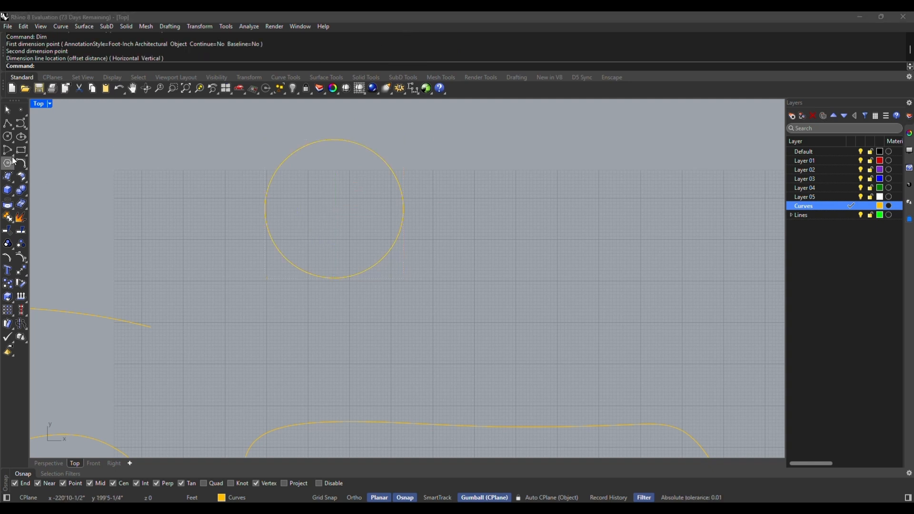
Step: Start a two-point diameter circle beside the first circle and set its diameter to 40 feet
left_click(11, 140)
left_click(32, 142)
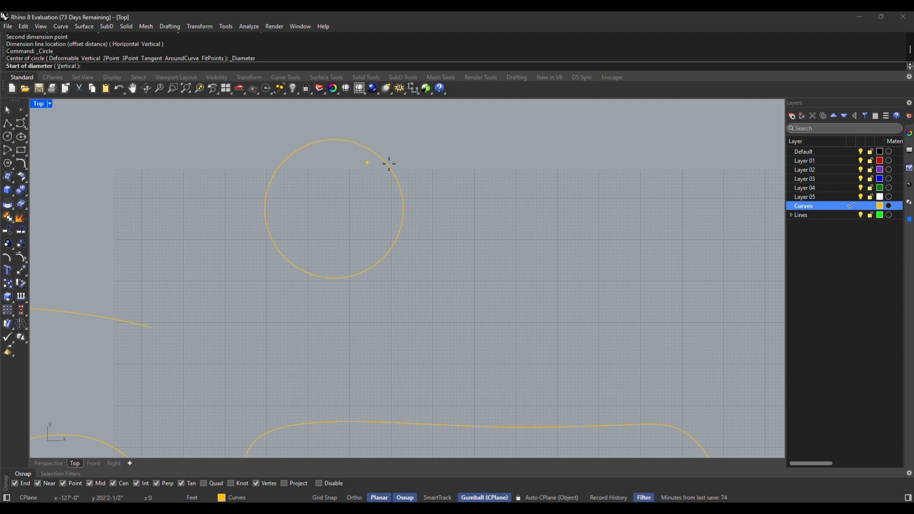
left_click(515, 186)
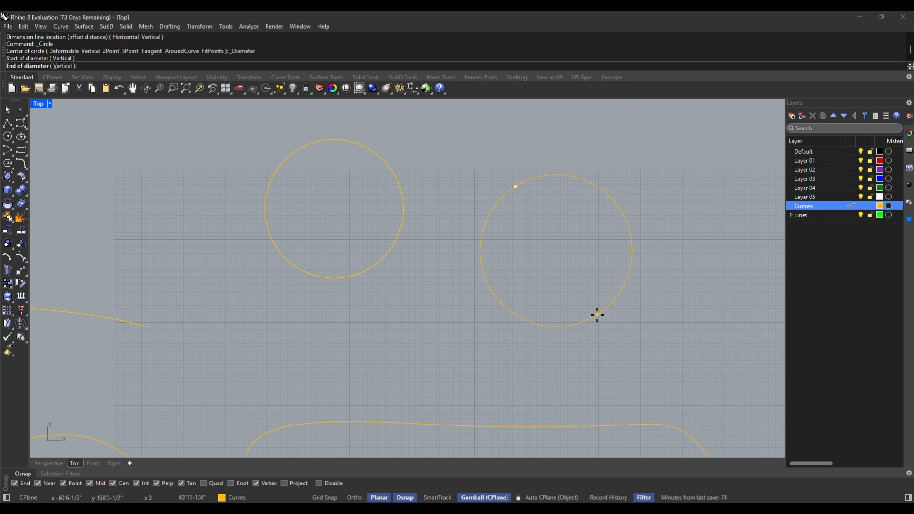
type("40")
key("Return")
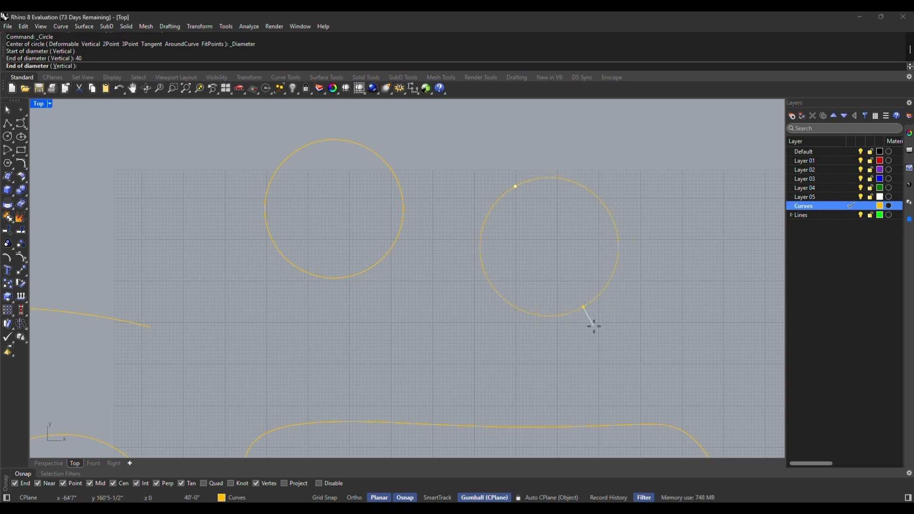